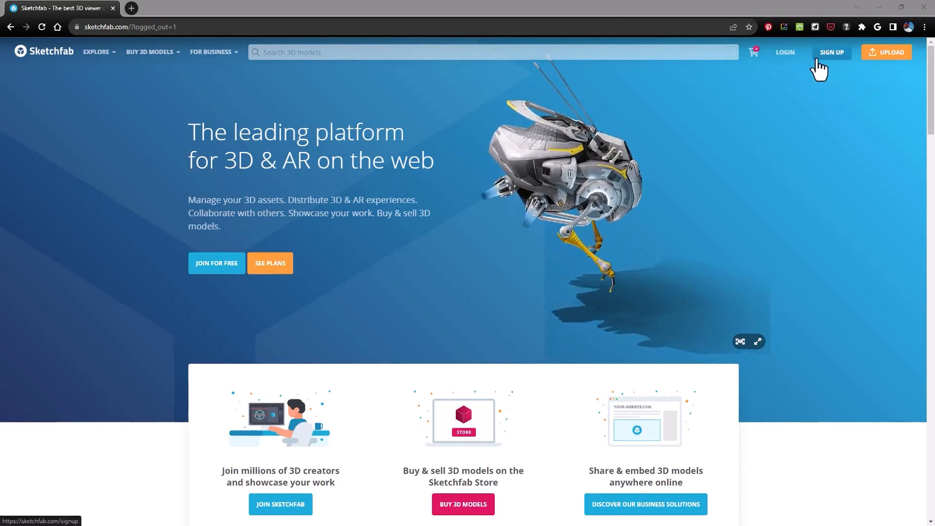
- Log in to Sketchfab with the existing Google account
click(781, 55)
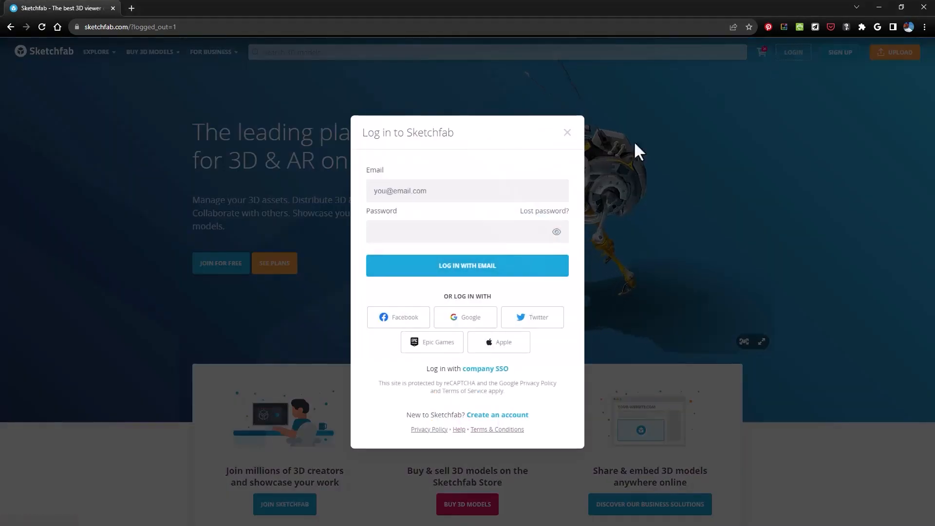
click(465, 326)
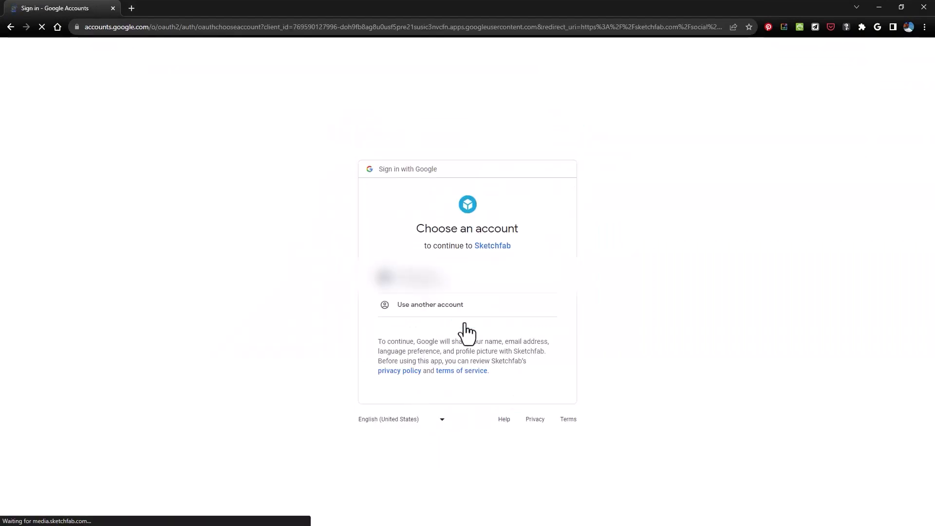
click(425, 290)
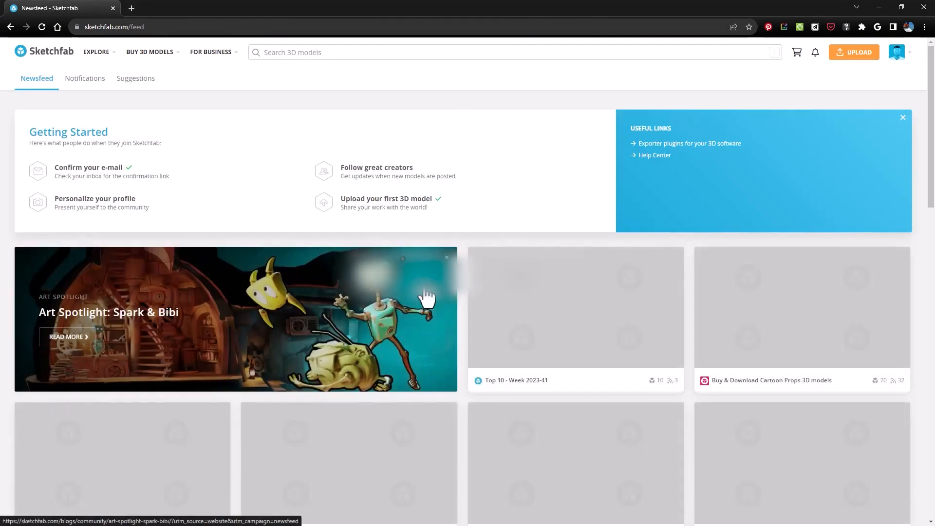
- Open the account's own Models page and look through the uploaded models
mouse_move(896, 57)
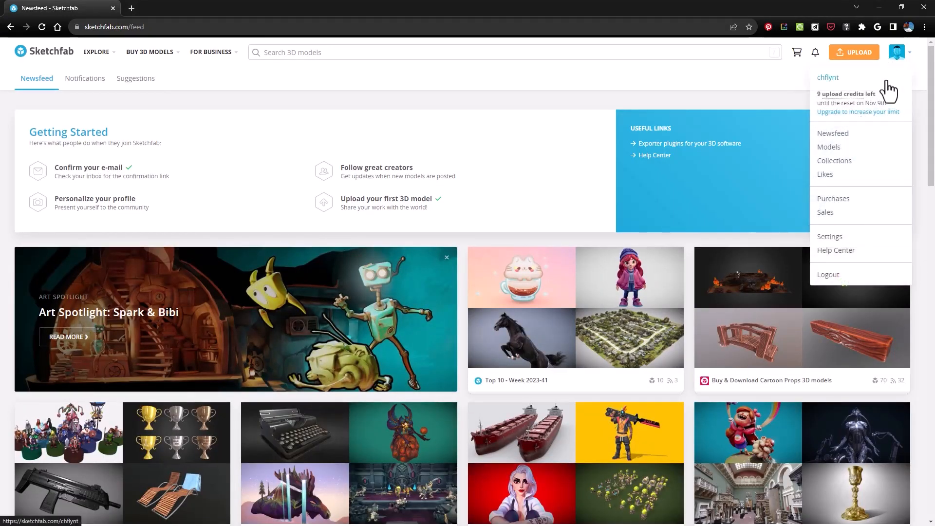
click(843, 148)
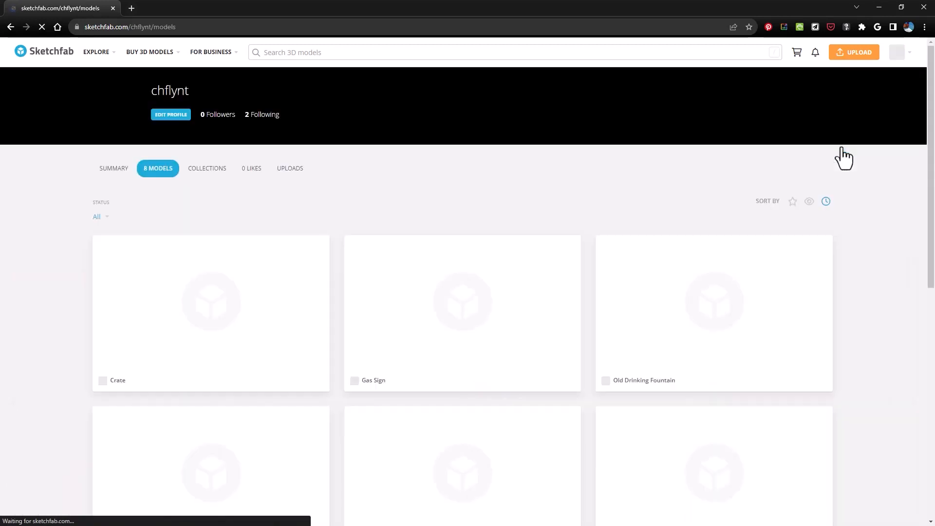
scroll(28, 368, down, 7)
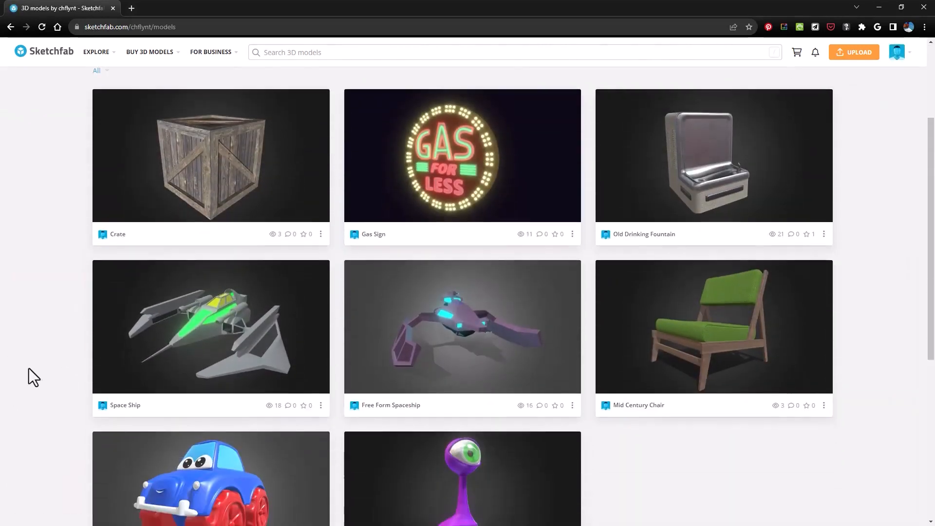
scroll(28, 368, up, 3)
scroll(28, 368, down, 1)
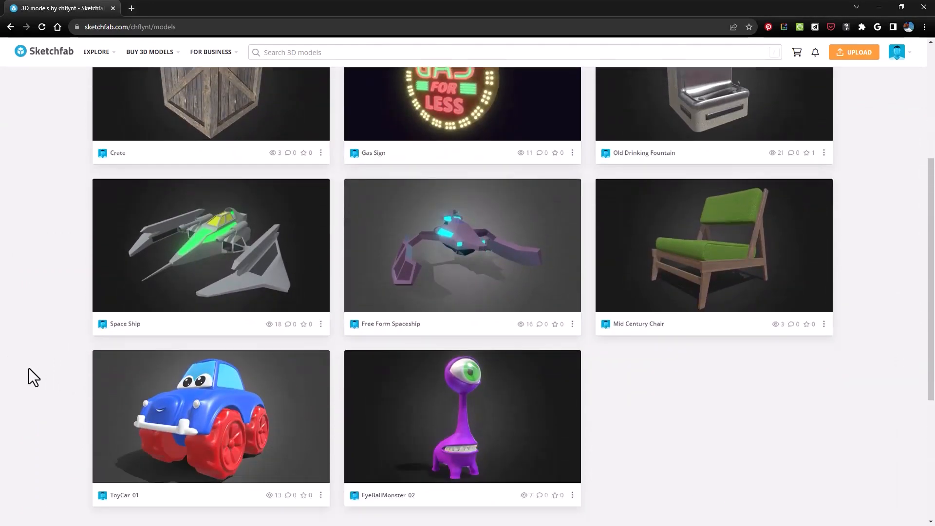
- View the ToyCar_01 model from another angle and the Space Ship model in the 3D viewer, closing each one
click(249, 413)
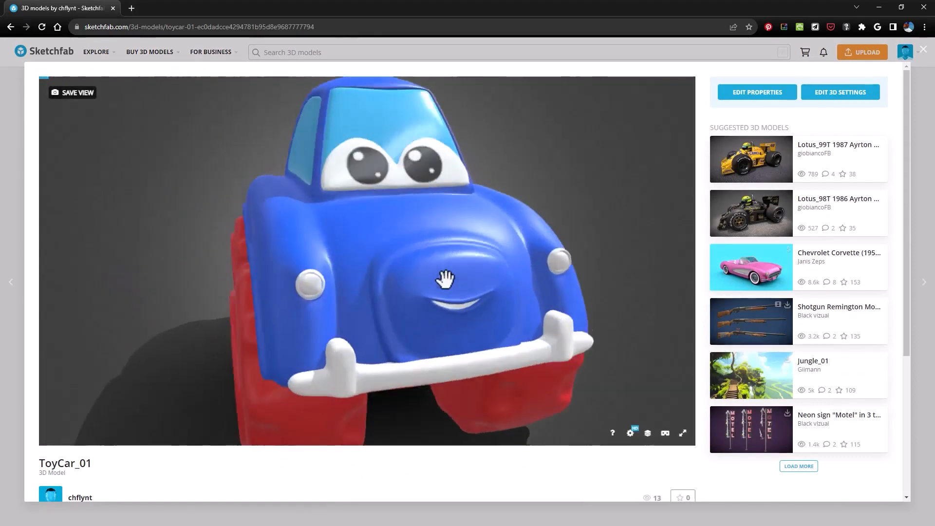
drag(445, 279, 416, 292)
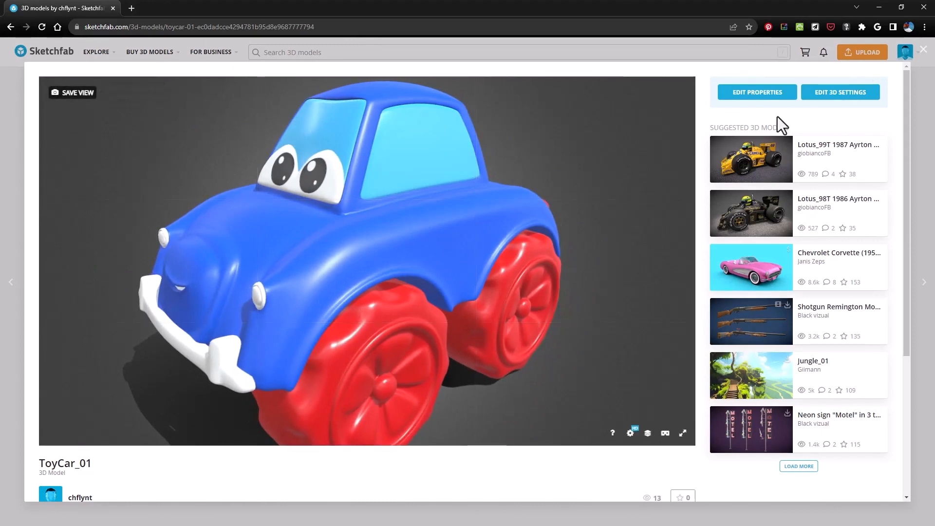
click(923, 49)
click(254, 234)
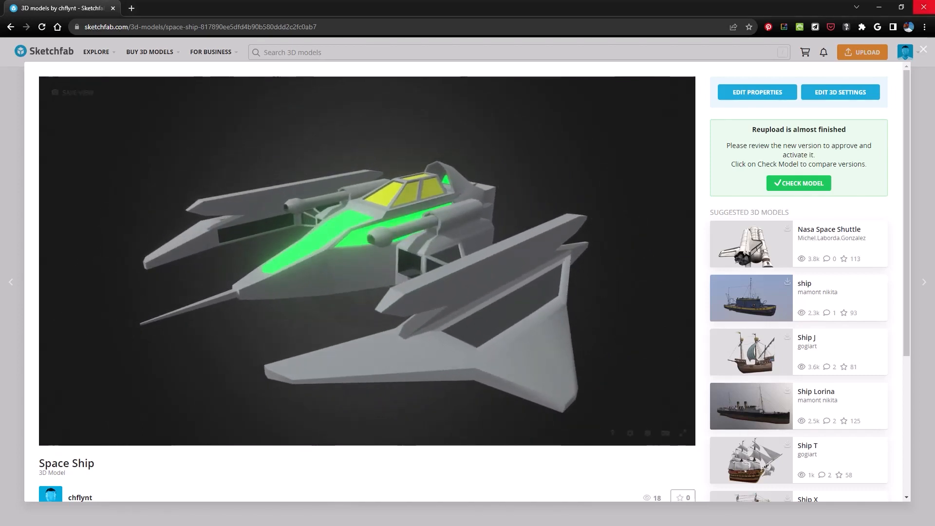
click(923, 51)
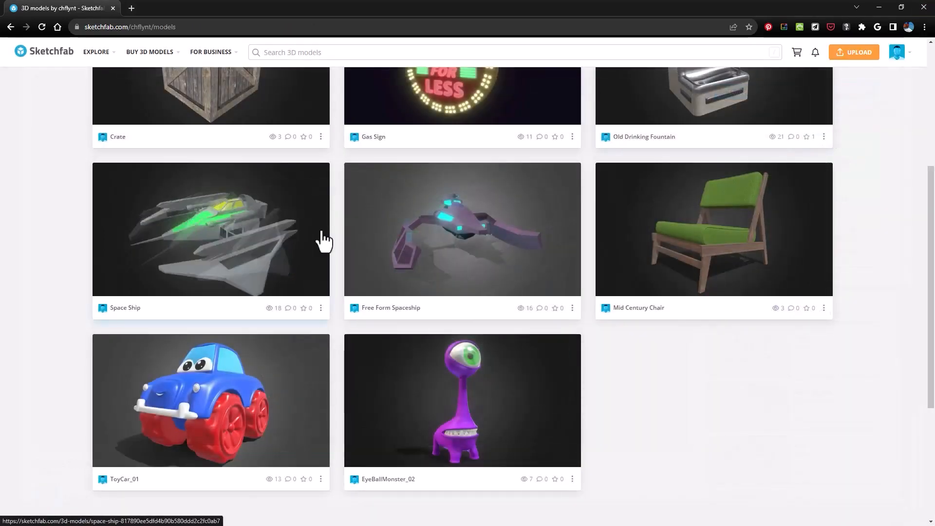
- Open the Crate model in the 3D viewer, inspect it from another angle and close it
scroll(487, 246, up, 2)
scroll(487, 246, up, 1)
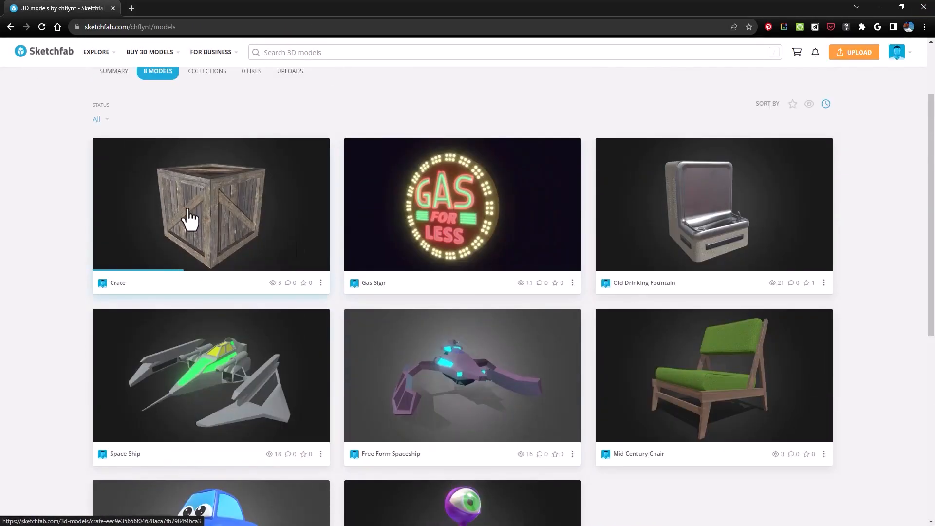
click(188, 217)
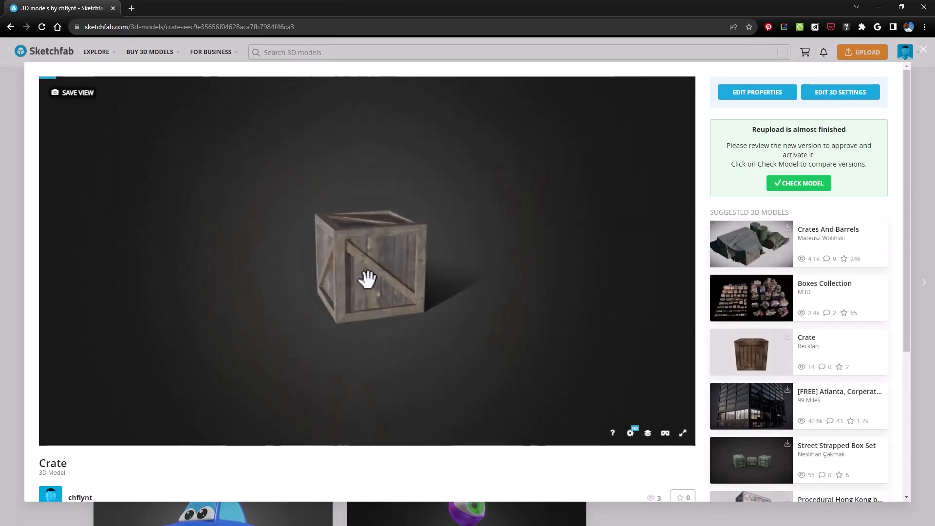
drag(367, 279, 340, 282)
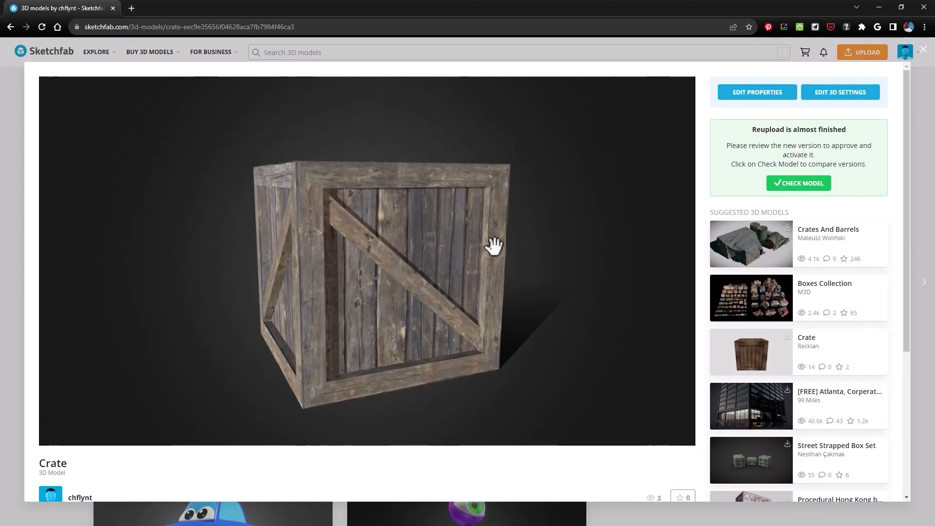
click(922, 52)
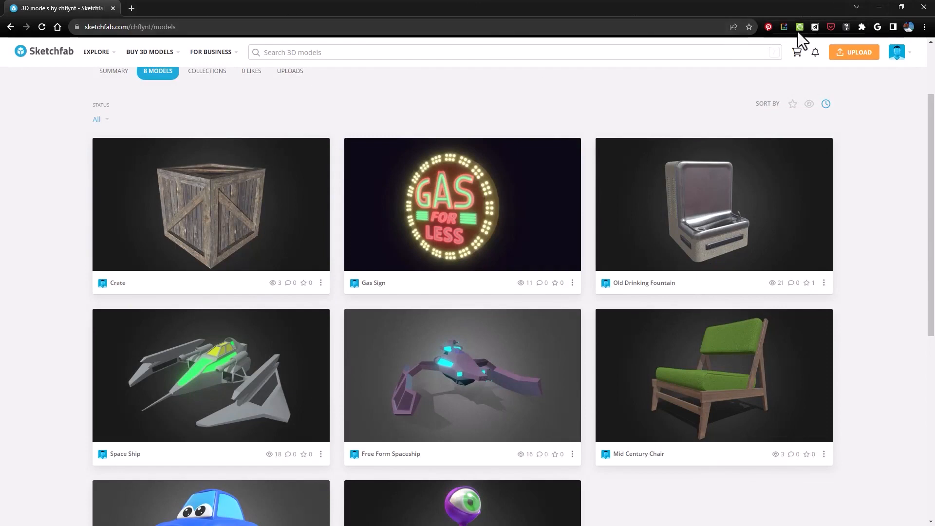
- Switch to 3ds Max, hide the ground plane Plane001 and select all the box parts of the crate
click(881, 6)
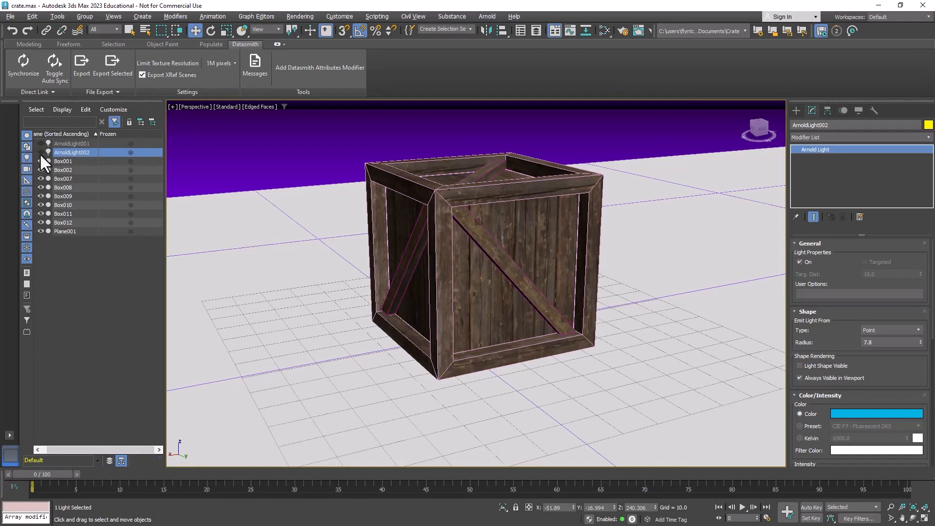
click(41, 231)
drag(335, 134, 659, 399)
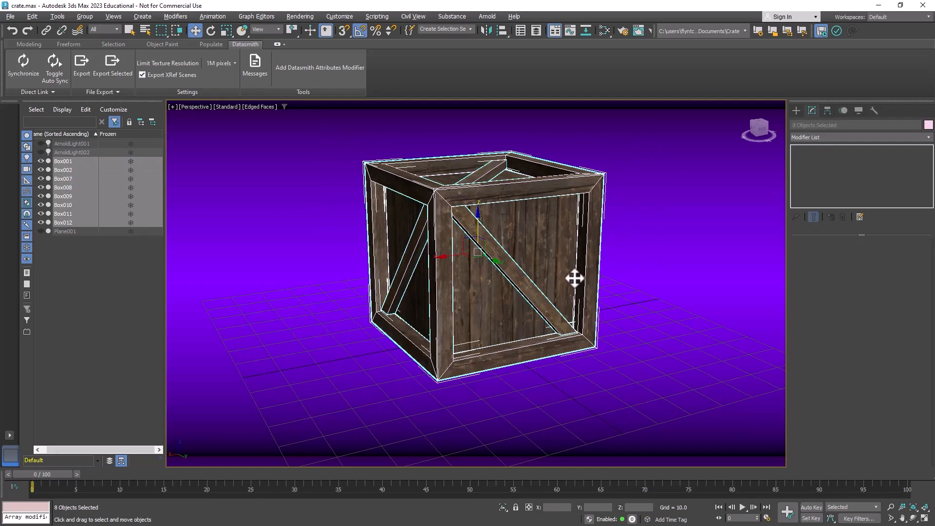
middle_drag(630, 275, 612, 281)
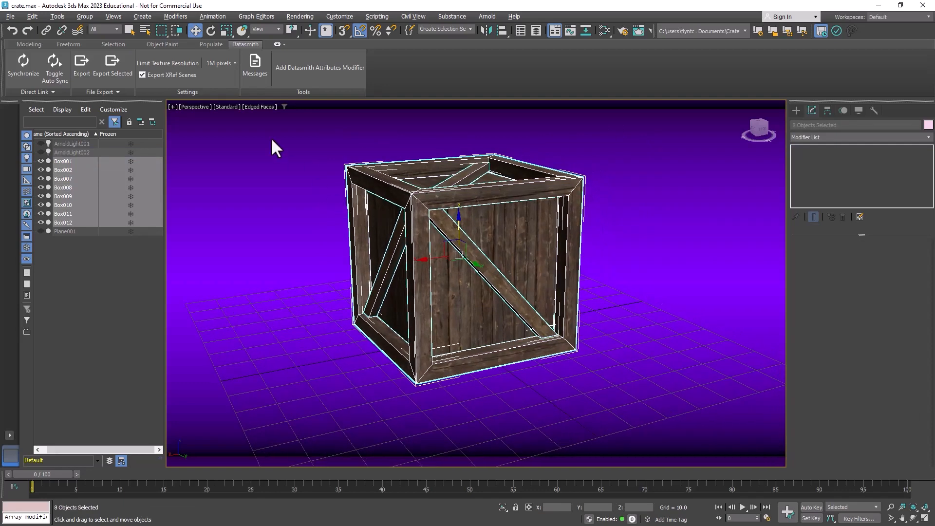
- Export only the selected crate parts to the export folder as an Autodesk FBX file named Box
click(10, 16)
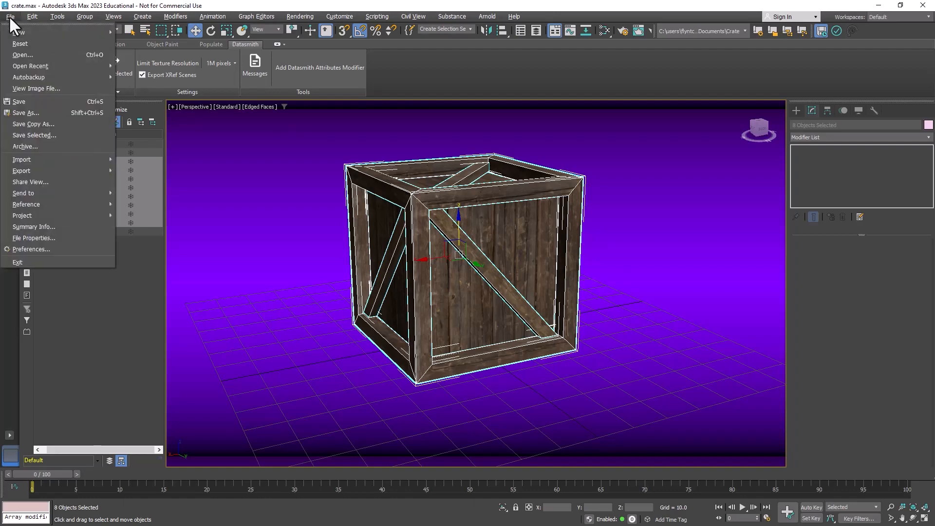
mouse_move(48, 168)
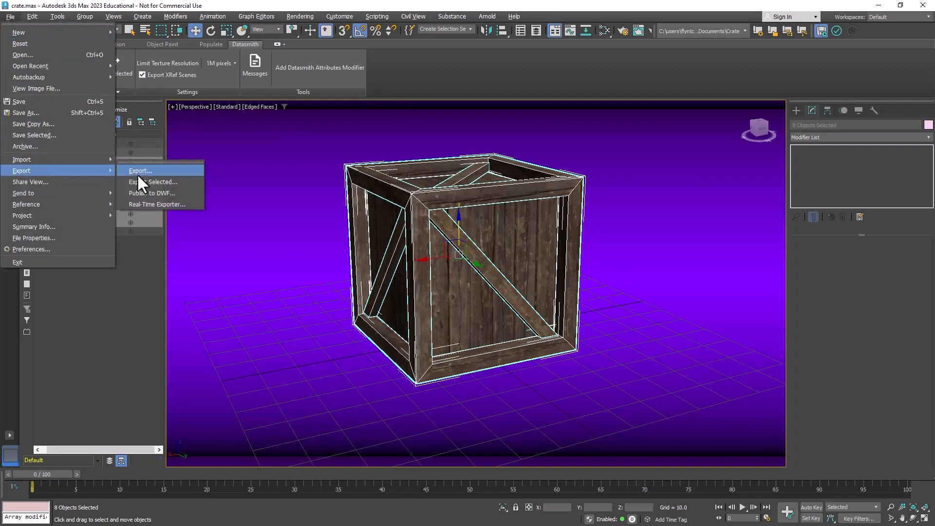
click(165, 182)
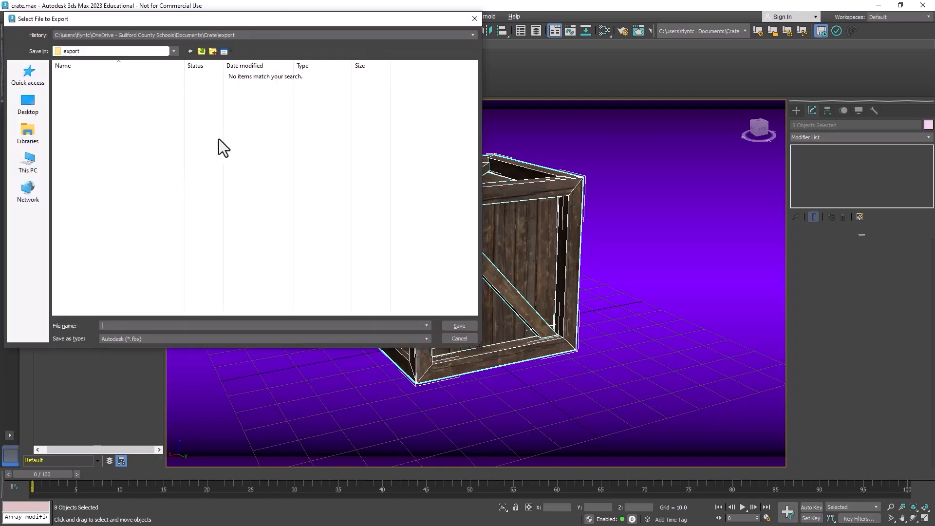
drag(254, 23, 420, 45)
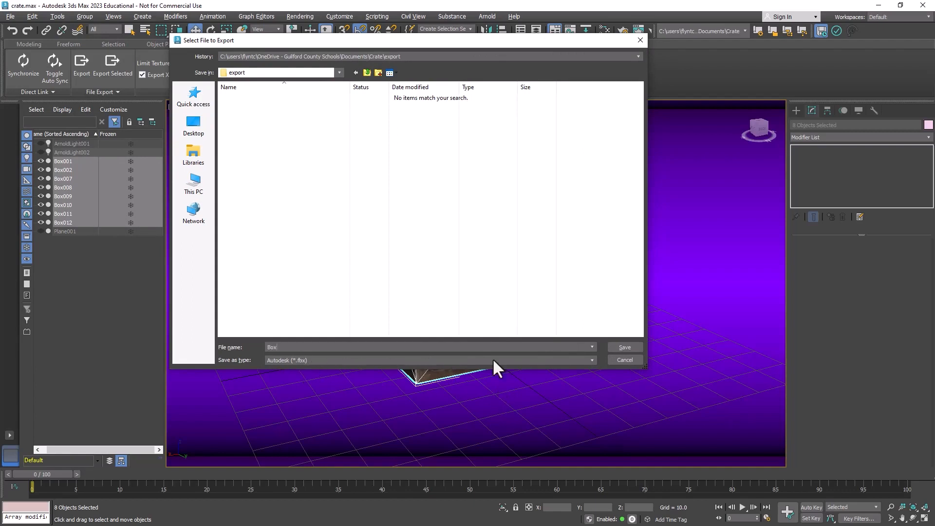
click(592, 360)
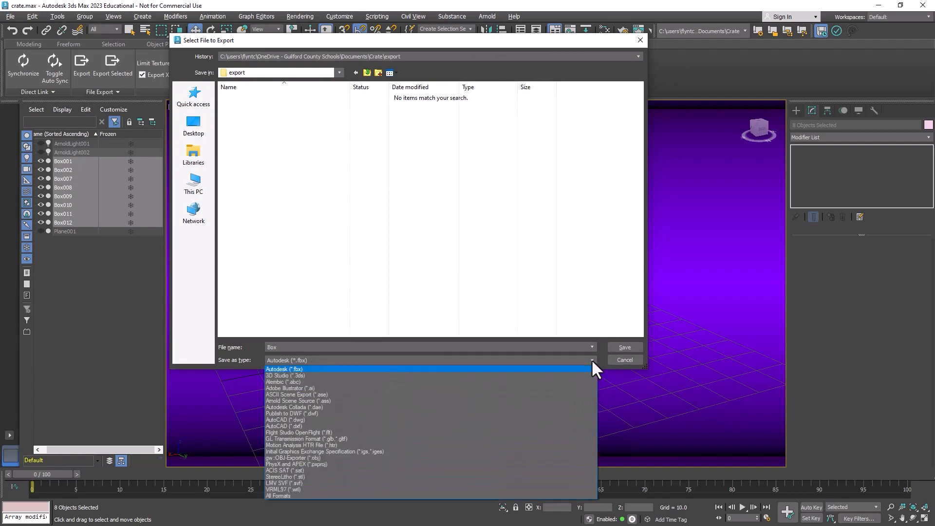
click(592, 361)
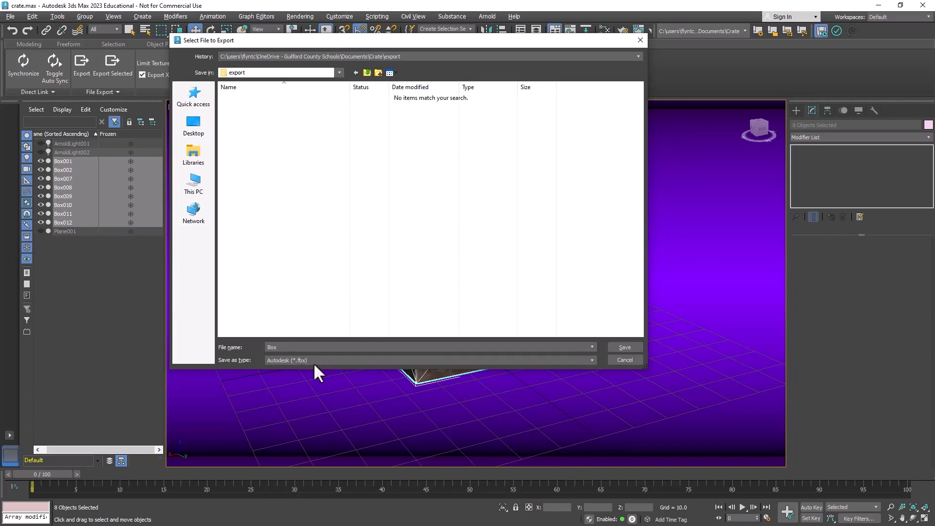
click(623, 348)
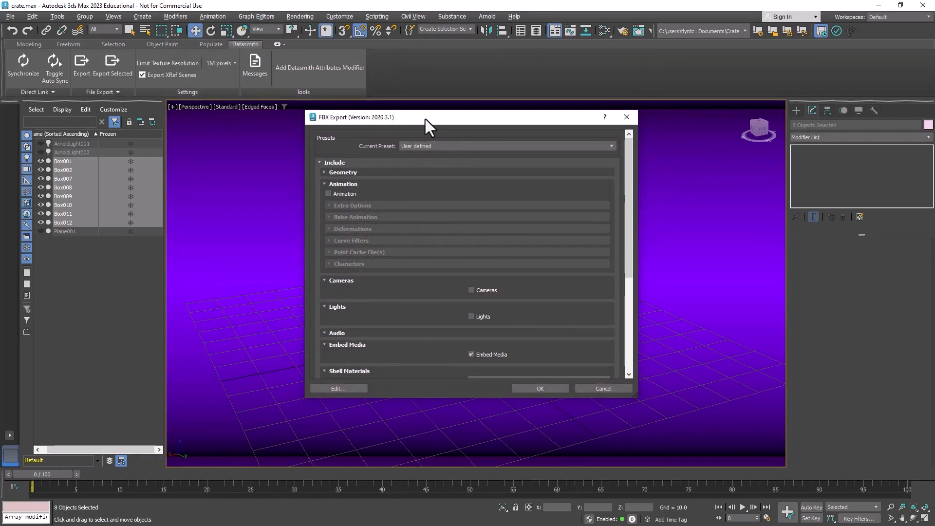
- Review the geometry, Embed Media and FBX file format options, keep Embed Media enabled and run the FBX export
click(326, 172)
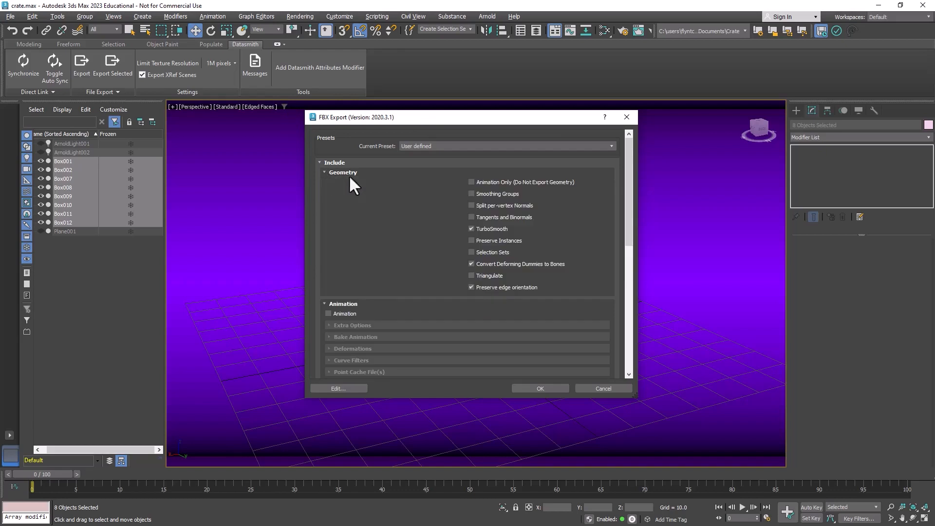
click(325, 173)
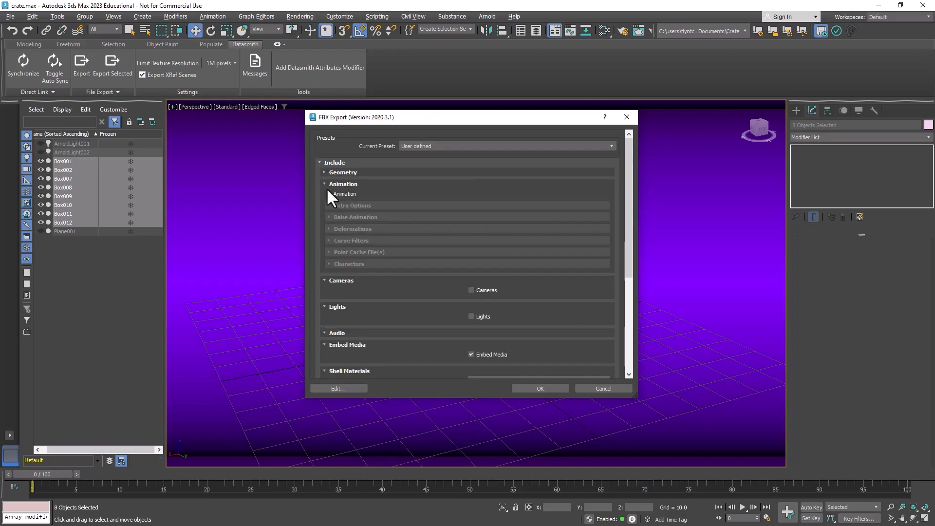
scroll(365, 317, down, 5)
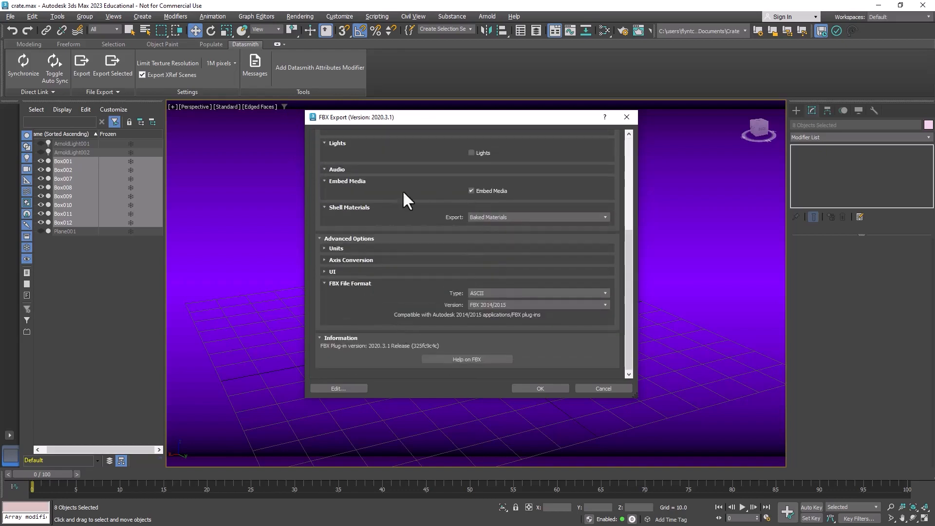
click(326, 181)
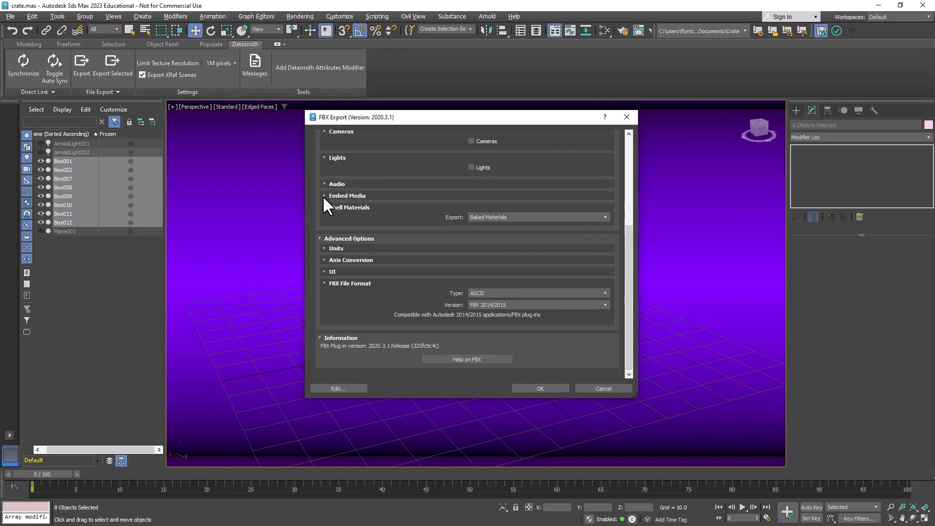
click(324, 196)
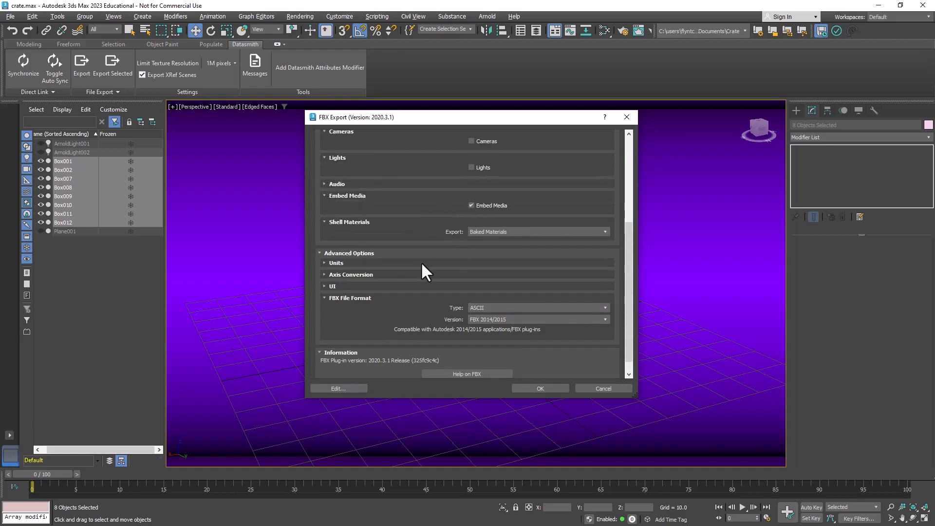
scroll(420, 263, down, 1)
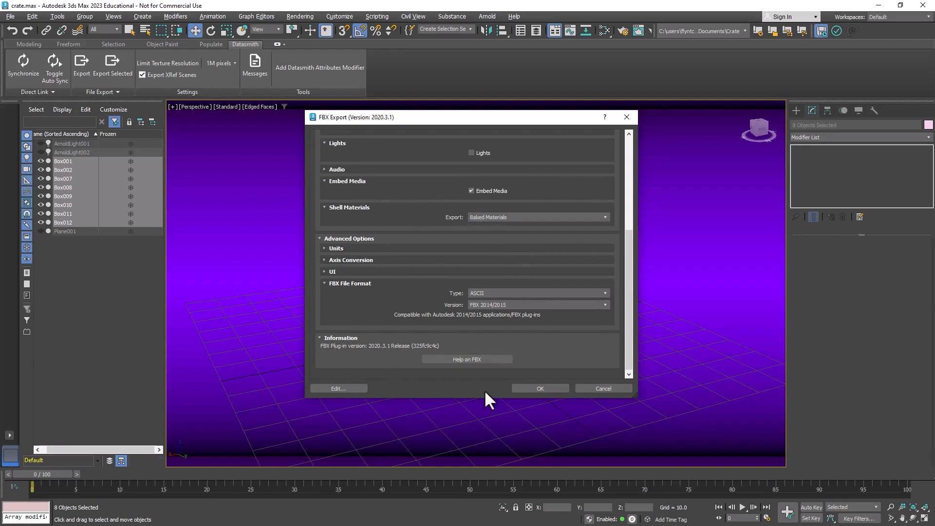
click(534, 389)
click(538, 388)
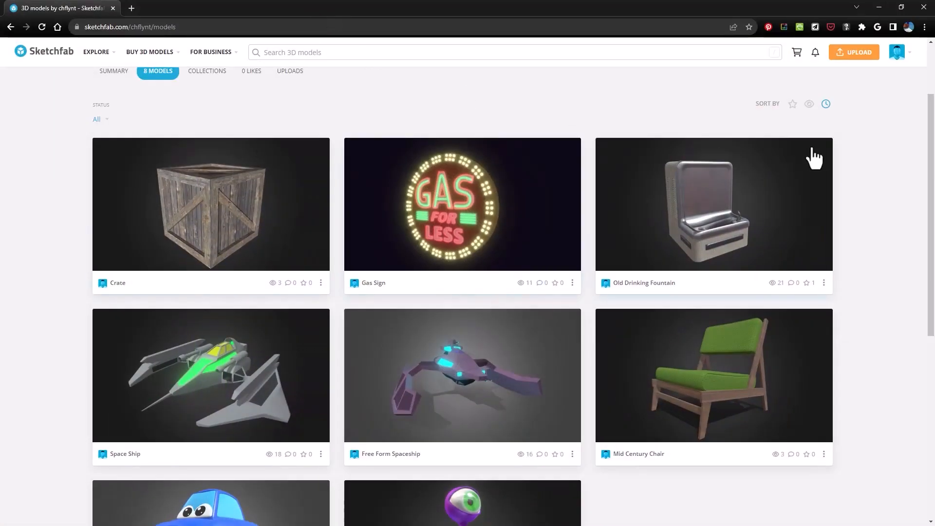
- Upload Box.fbx from the export folder of the Crate project in Documents to Sketchfab as a new model
scroll(799, 142, up, 2)
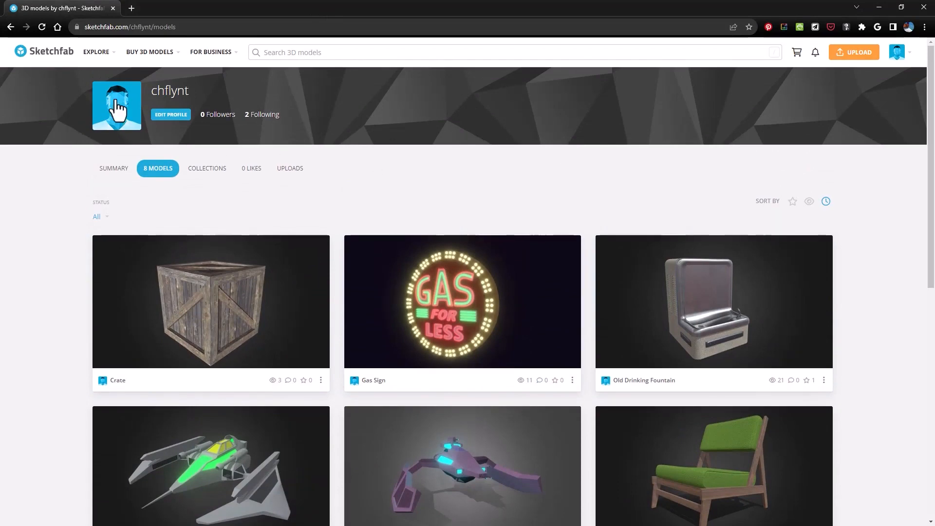
click(851, 53)
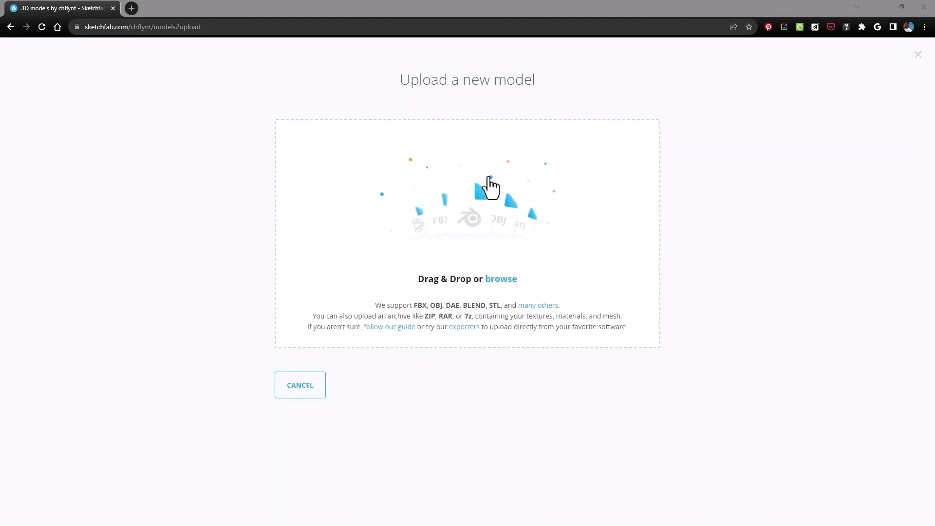
click(500, 281)
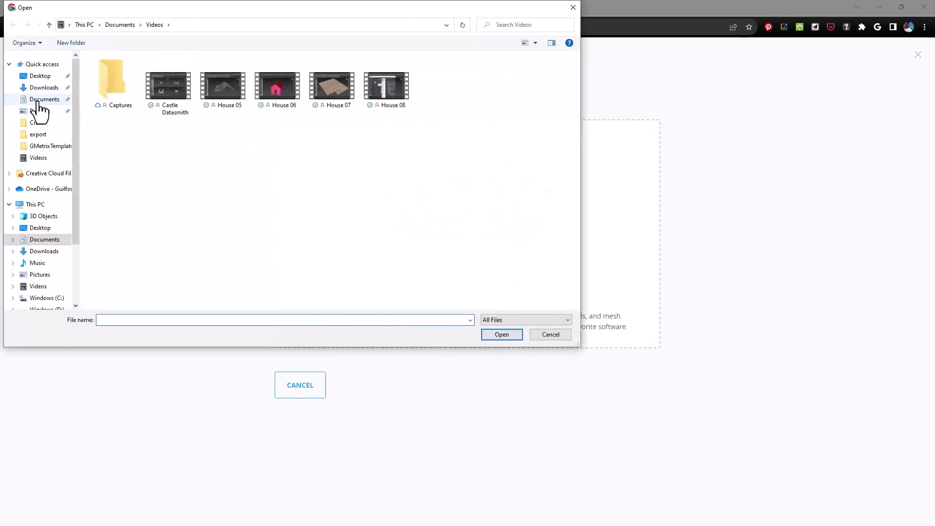
click(39, 102)
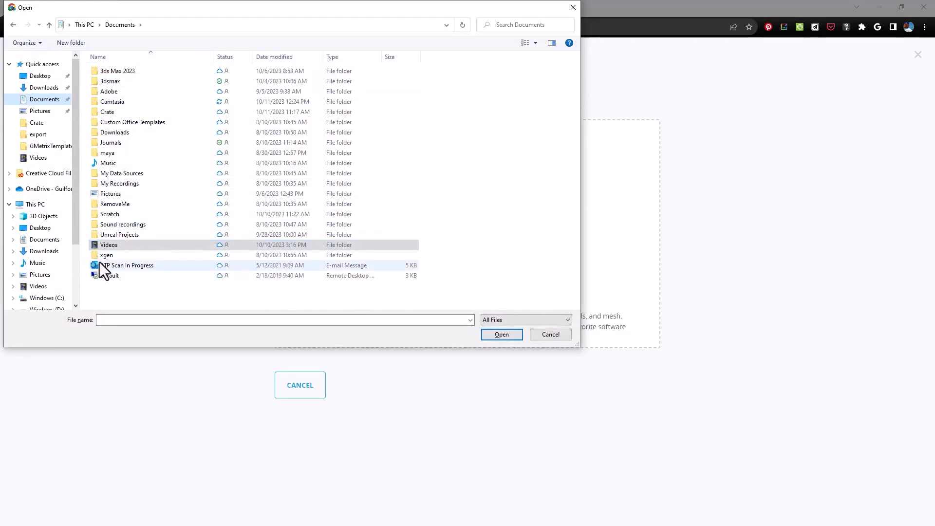
double_click(94, 113)
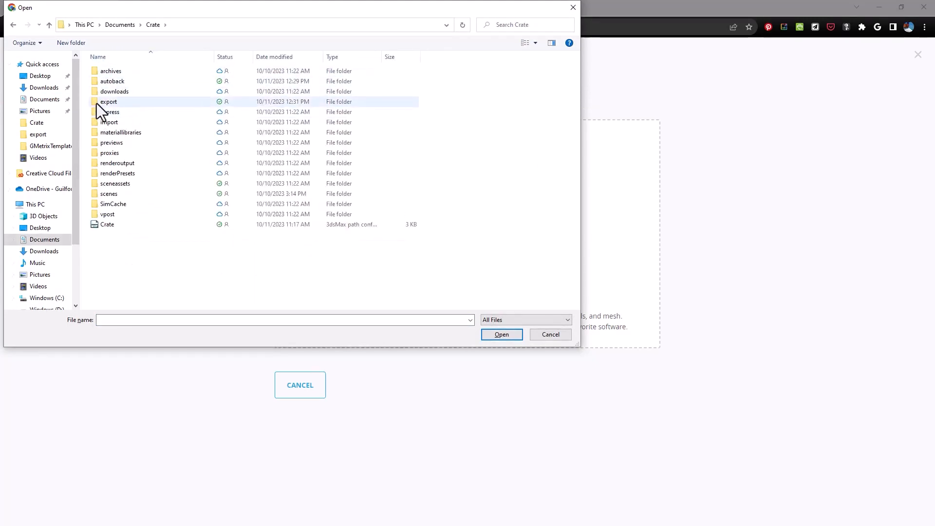
double_click(100, 102)
click(103, 71)
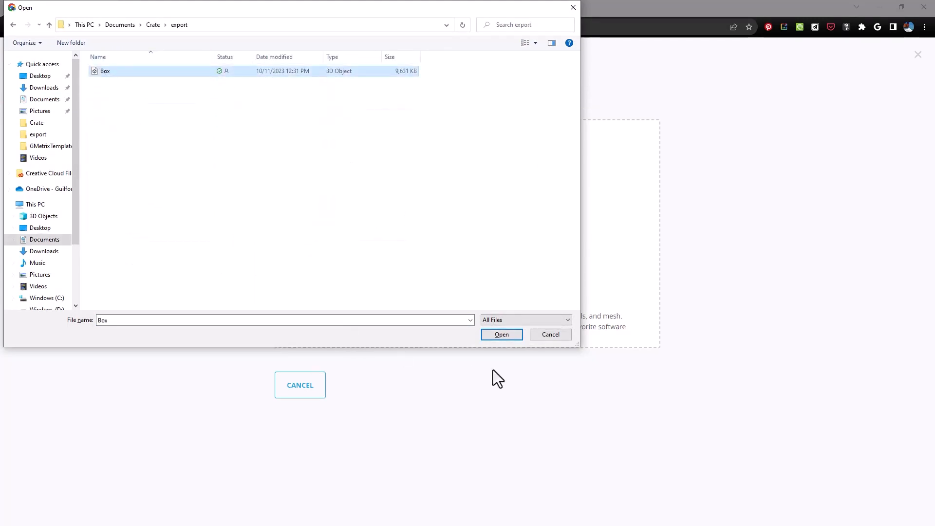
click(507, 334)
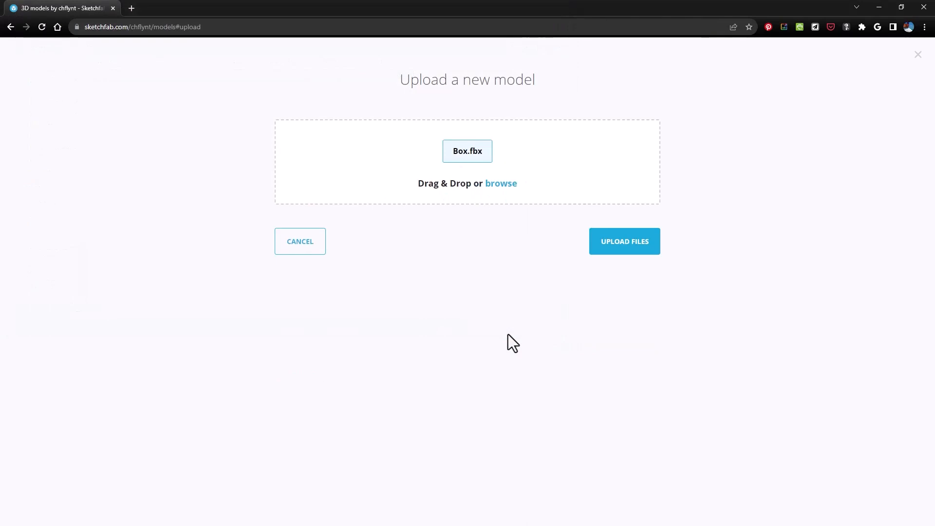
click(633, 243)
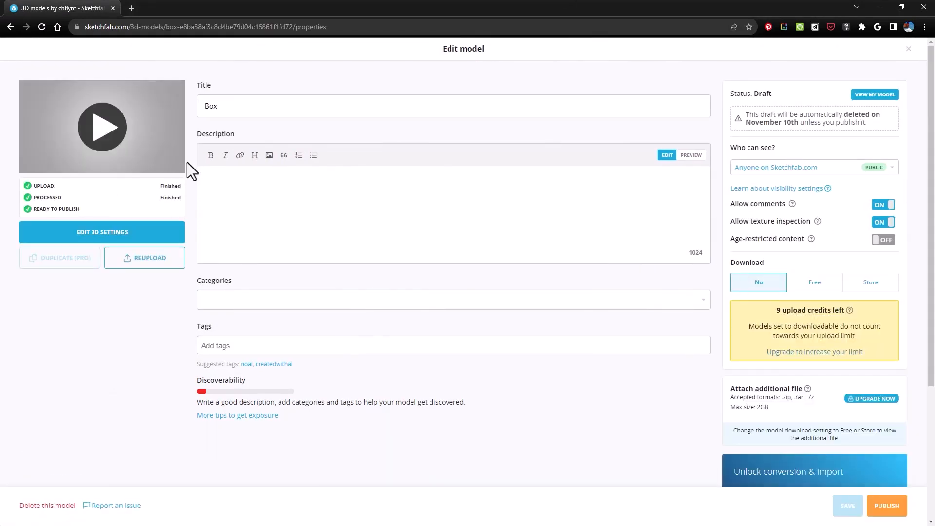
- Preview the uploaded crate in 3D and enter "This a box" as its description
click(117, 128)
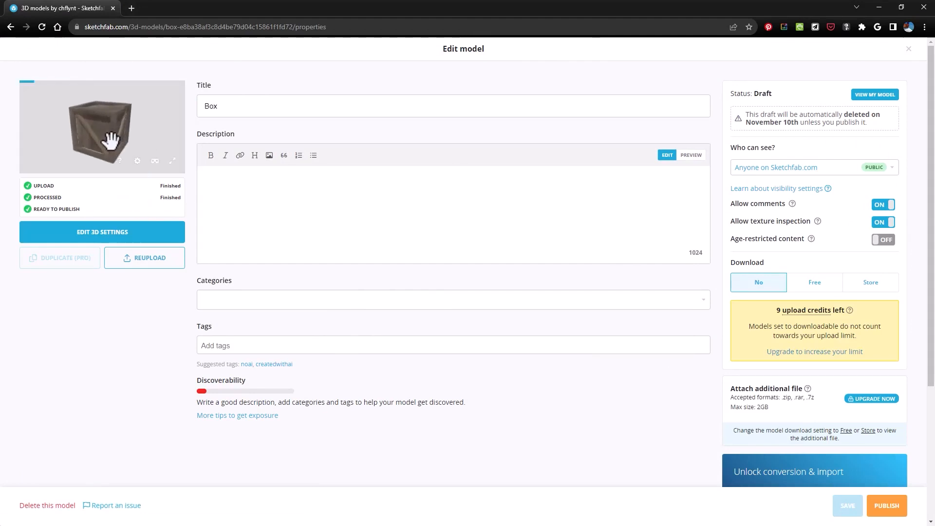
drag(151, 154, 186, 140)
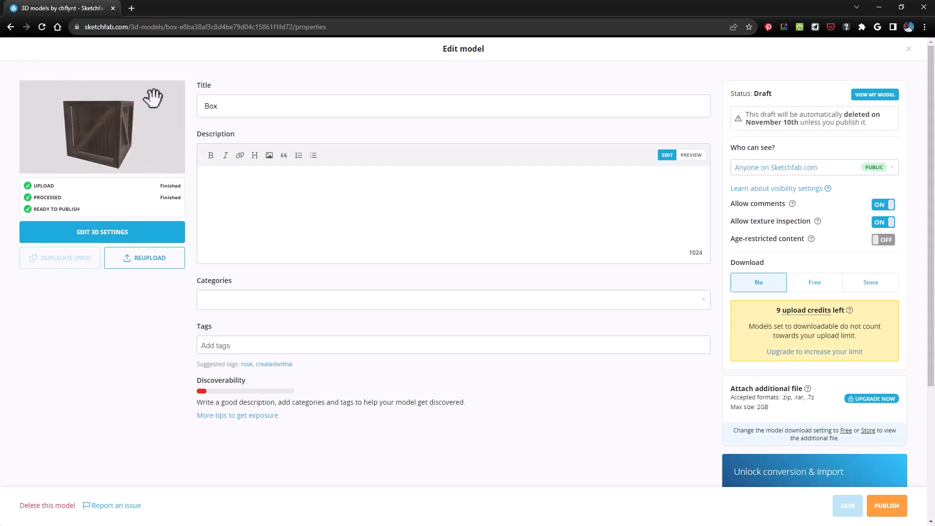
click(237, 180)
text(This a)
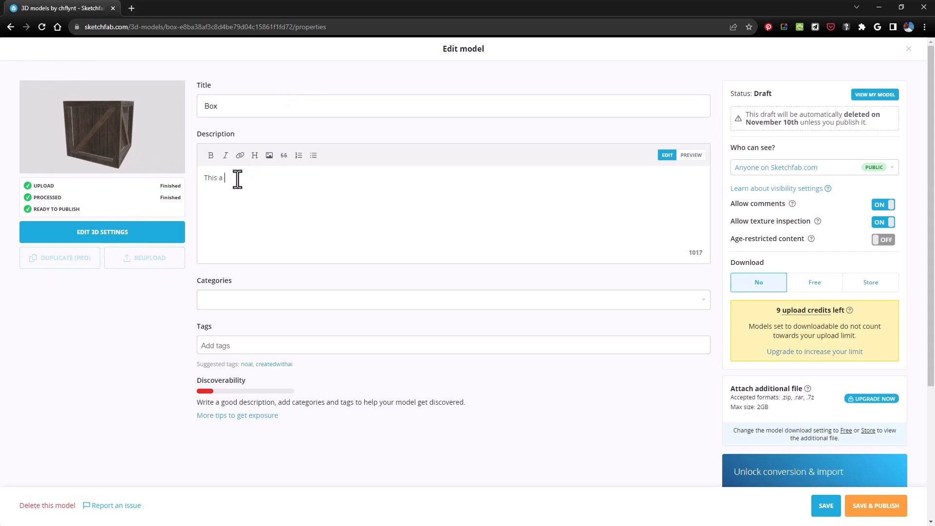
text( box)
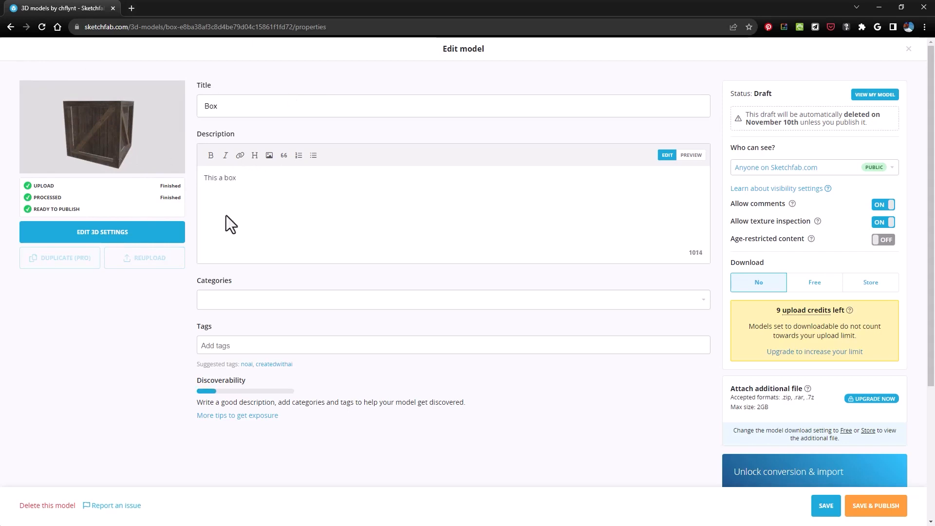
- Open the crate's 3D settings, check it from a corner angle and set the background to the solid color #BB5757
click(113, 237)
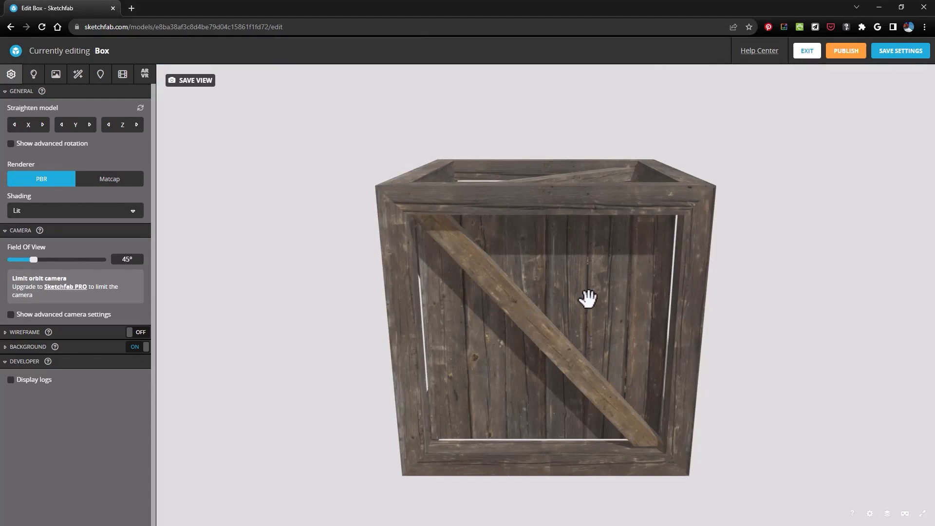
drag(589, 296, 533, 290)
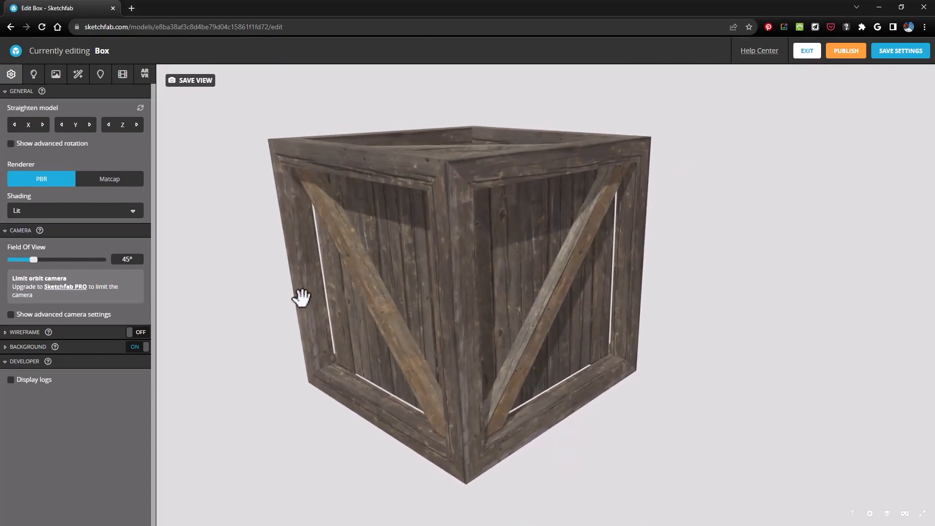
click(5, 348)
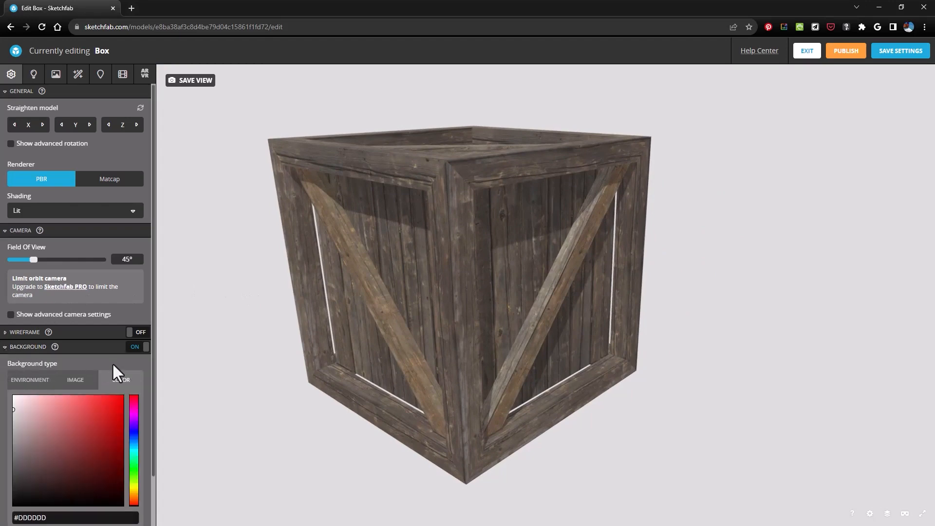
scroll(112, 363, down, 2)
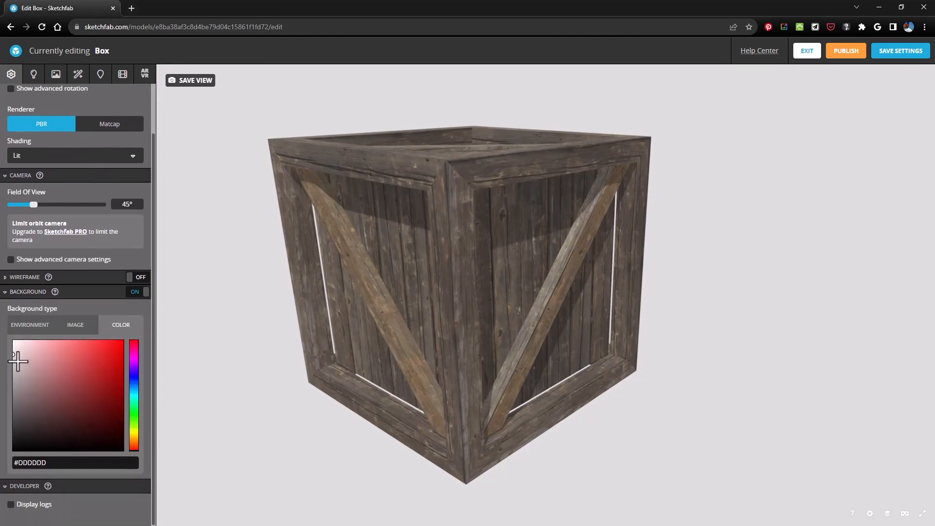
mouse_move(17, 356)
mouse_down()
mouse_move(112, 363)
mouse_move(72, 369)
mouse_up()
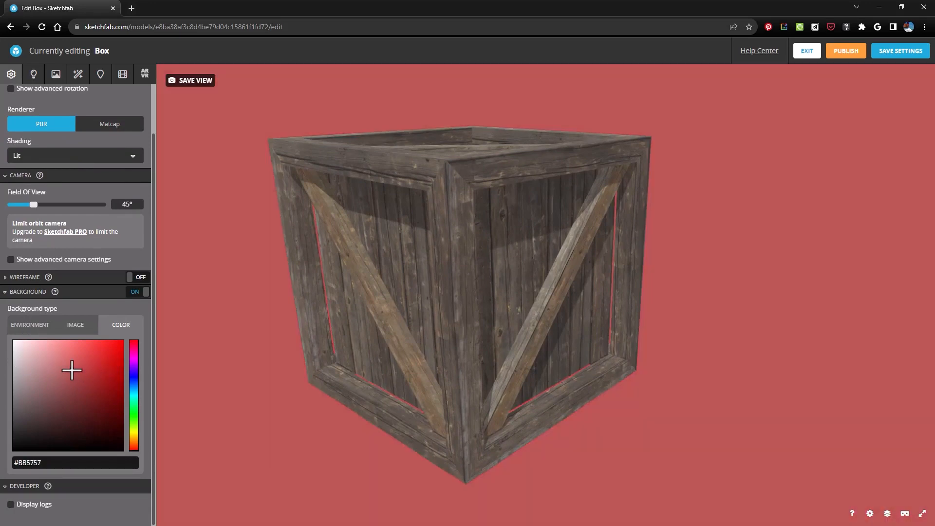
- Switch the background type to an image, compare the light and dark presets and apply clean_dark
click(74, 327)
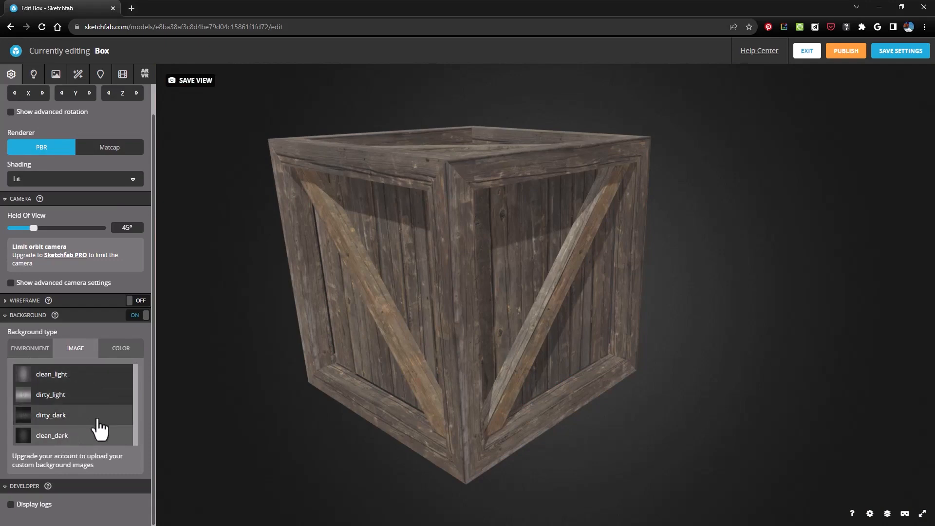
click(88, 376)
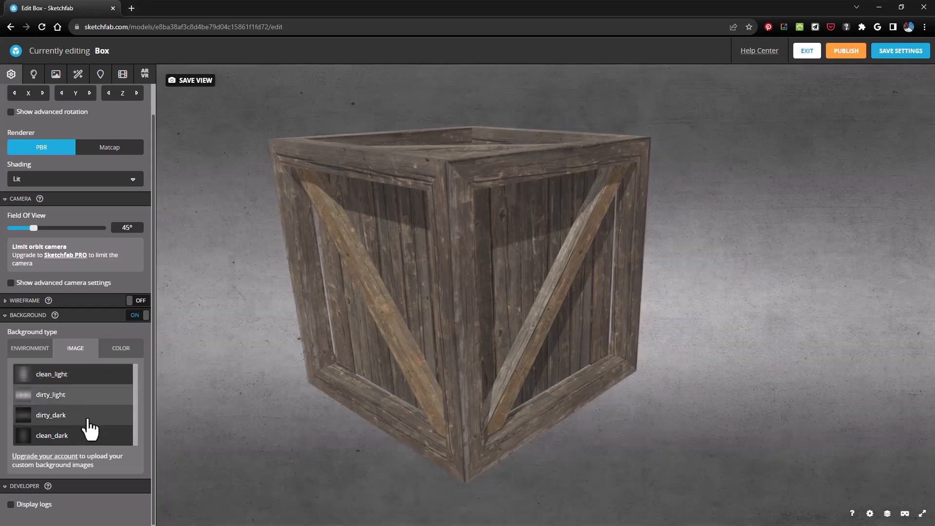
click(87, 415)
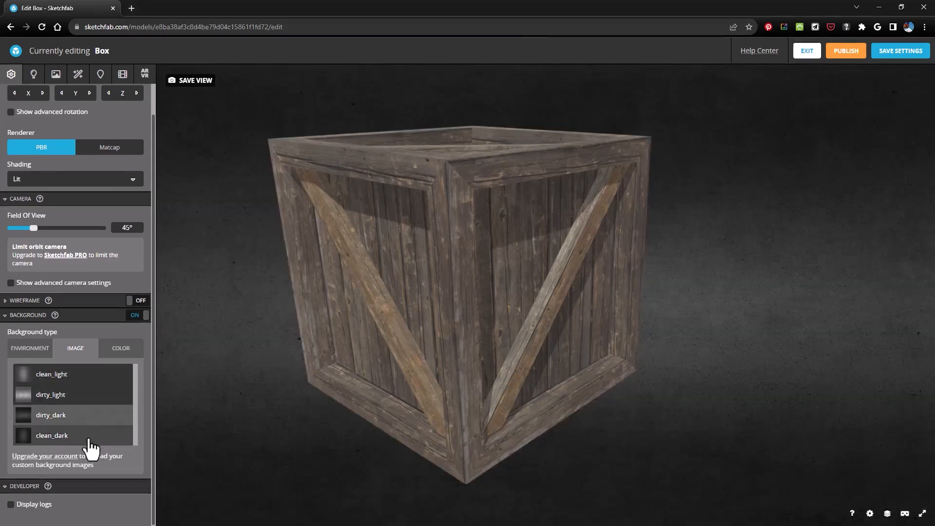
click(96, 439)
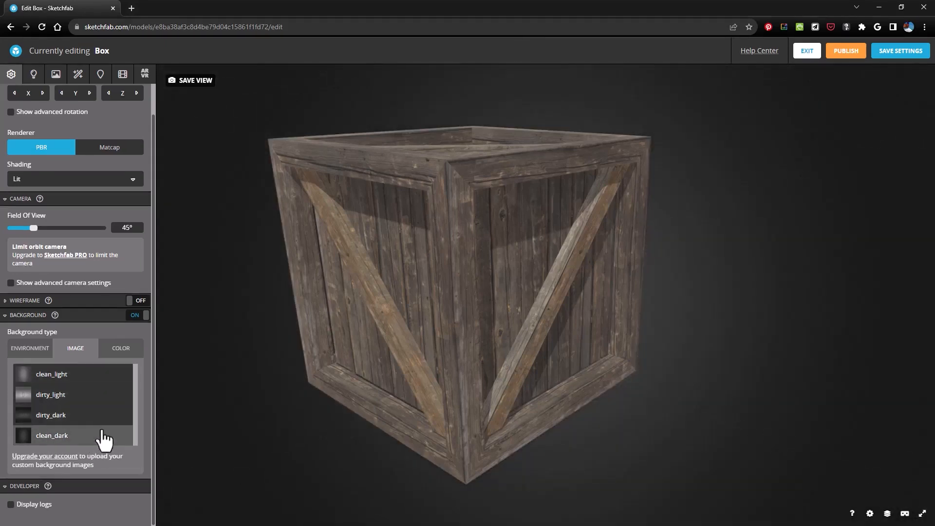
click(7, 317)
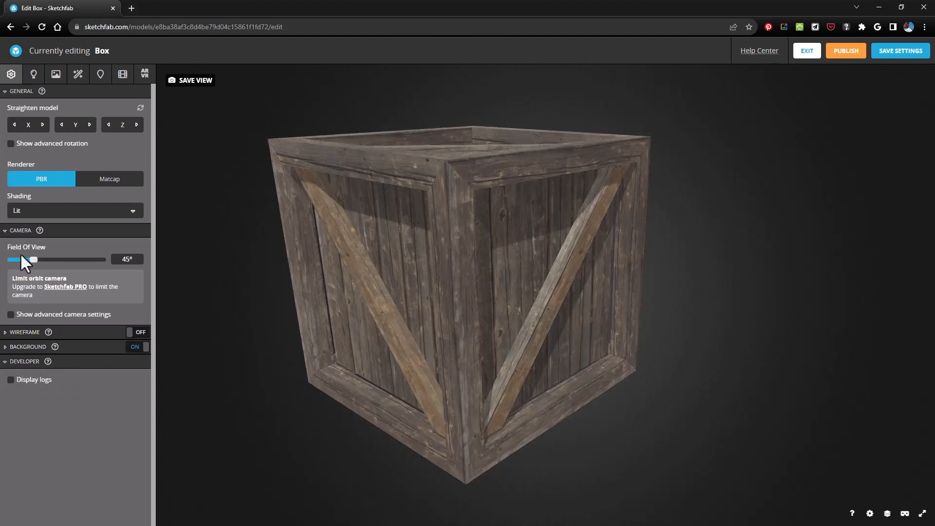
- Set the camera's field of view to 35°
drag(35, 260, 31, 258)
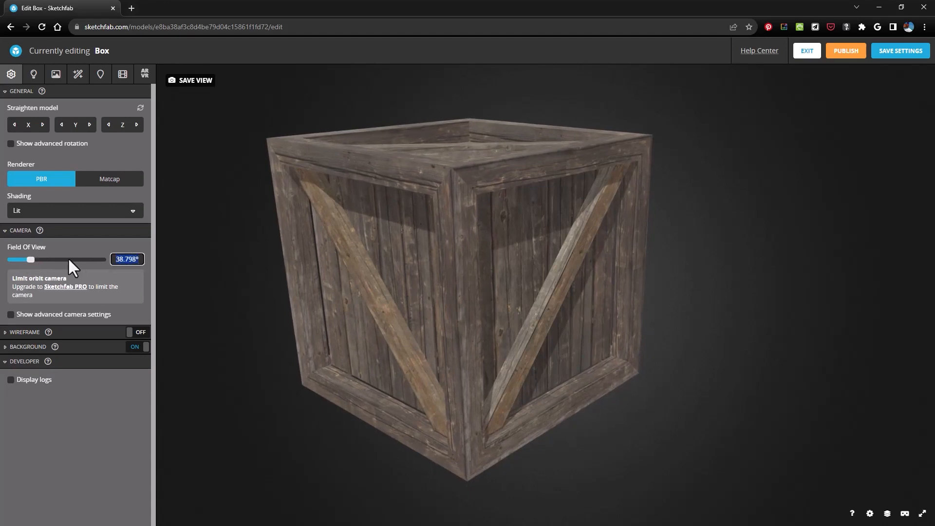
text(35)
key(Return)
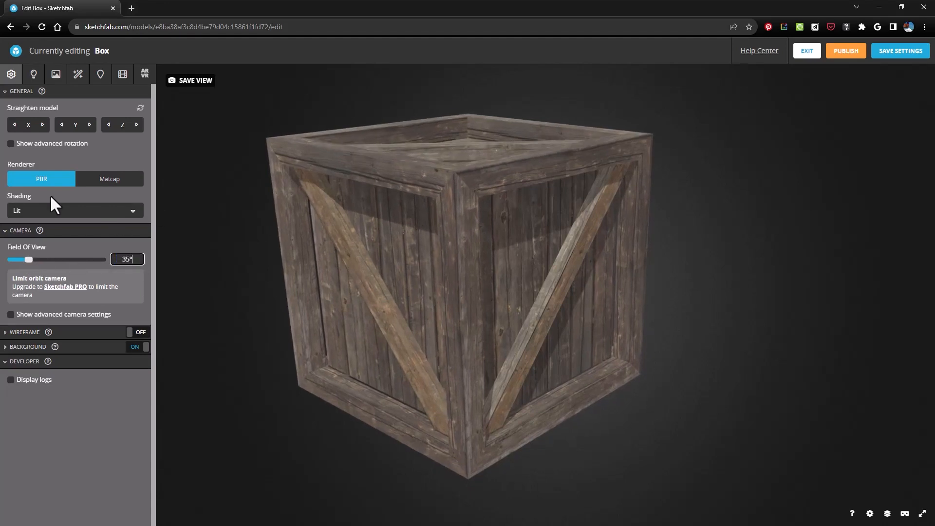
- Browse the lighting environments and change the crate's environment to Tropical Ruins
click(37, 83)
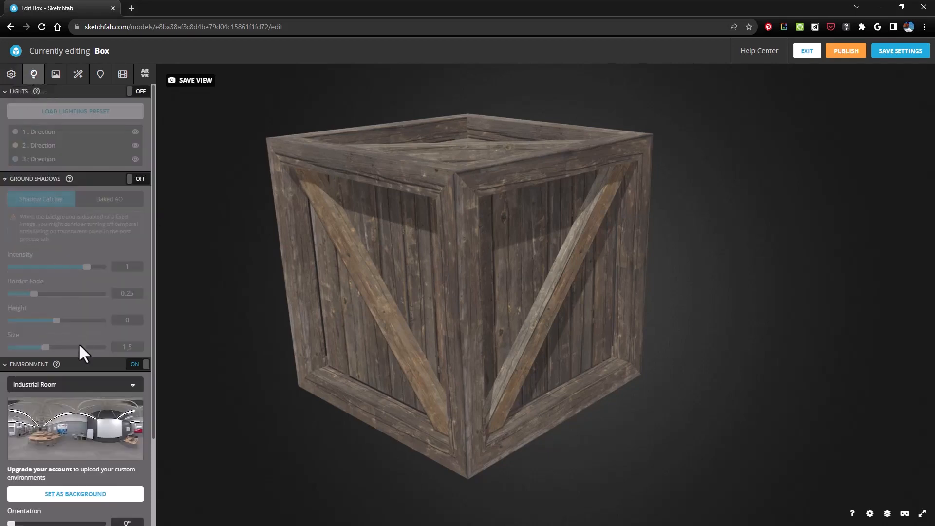
scroll(93, 390, down, 2)
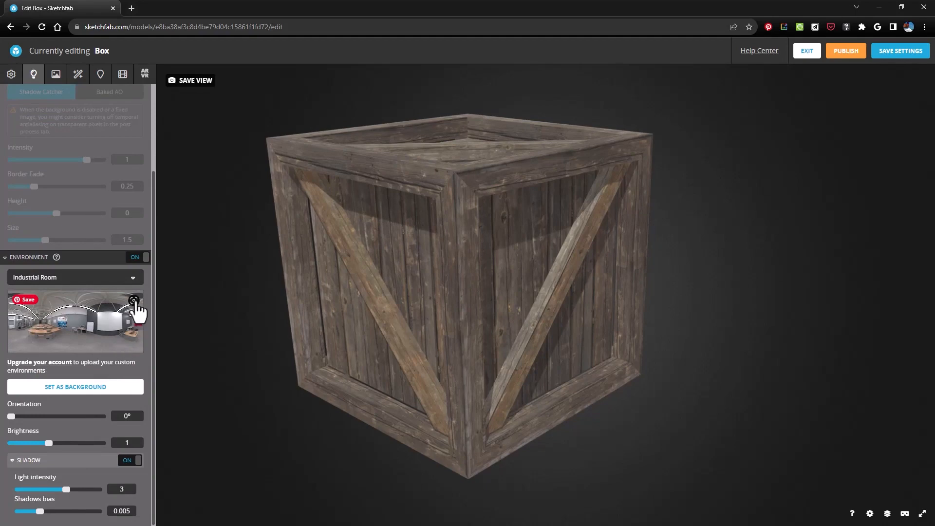
click(133, 278)
scroll(73, 383, down, 8)
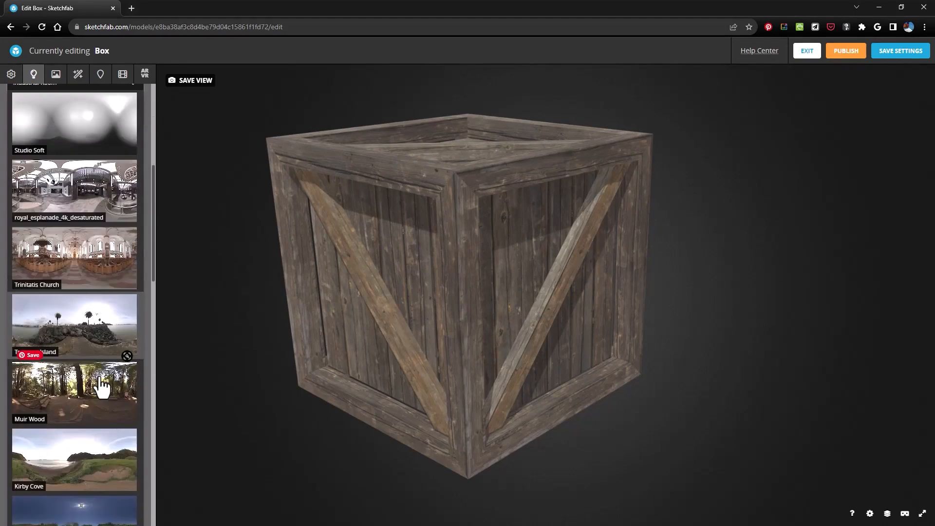
scroll(101, 384, down, 10)
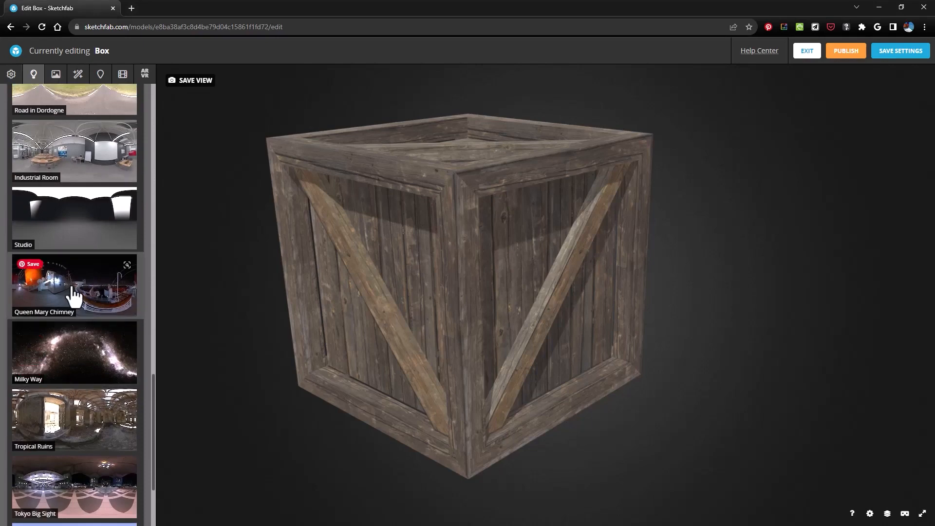
click(73, 428)
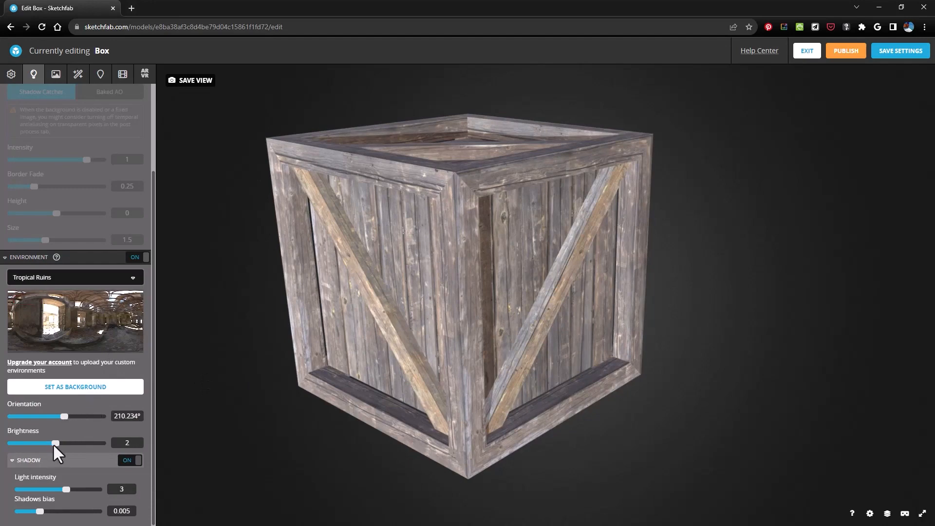
- Lower the environment brightness to 0.9878 and its shadow light intensity to 2.6
drag(54, 443, 47, 443)
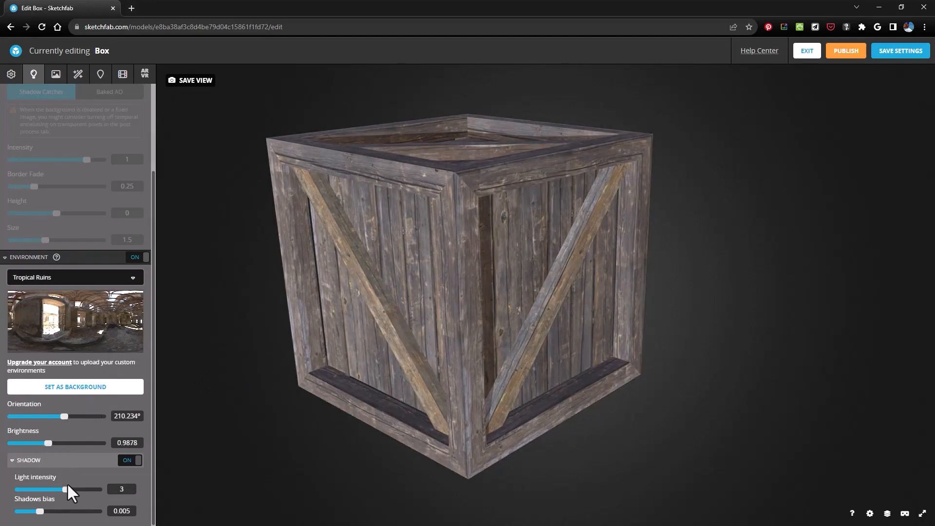
drag(62, 489, 57, 489)
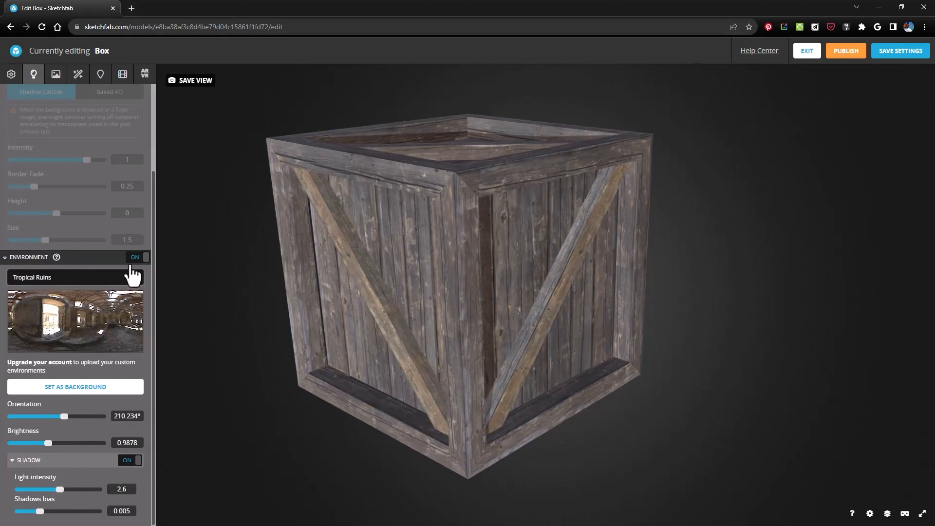
click(6, 258)
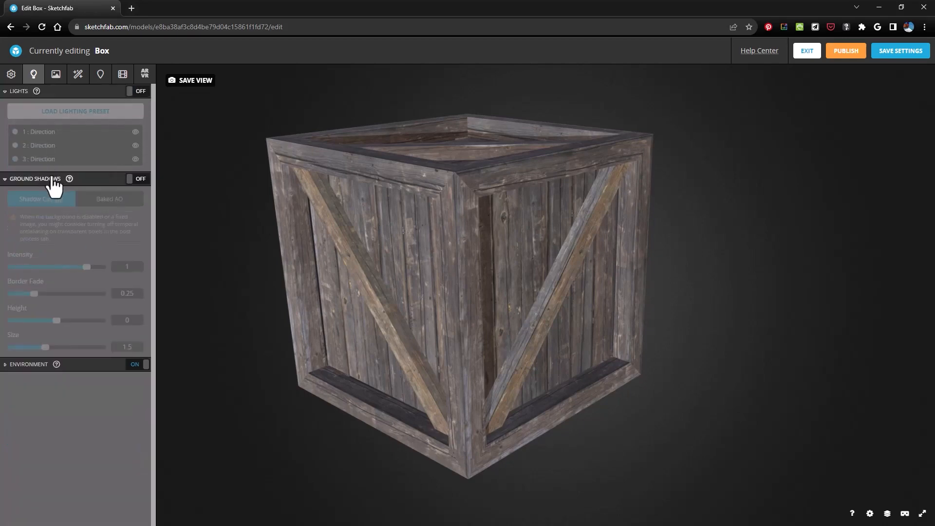
- Turn on ground shadows with Shadow Catcher and inspect the shadow around the crate's base from several angles
click(139, 179)
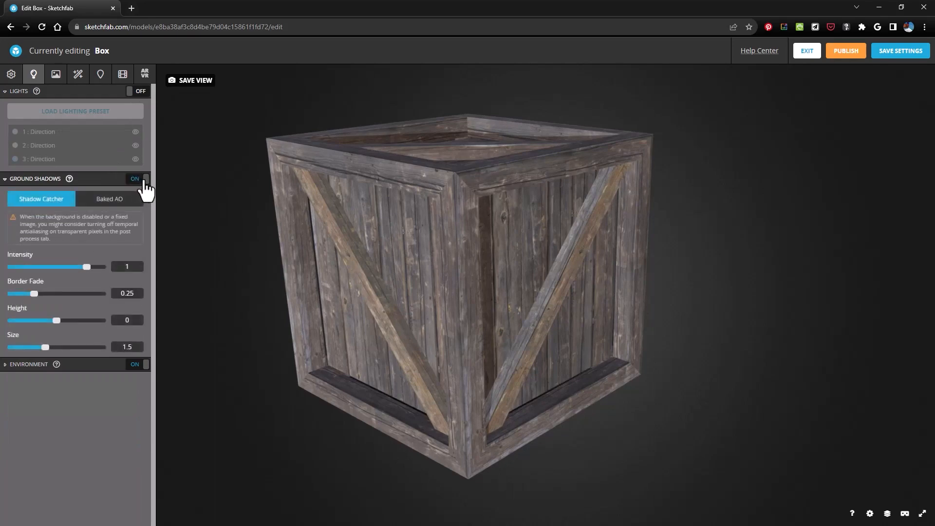
right_drag(373, 390, 371, 362)
drag(371, 362, 102, 357)
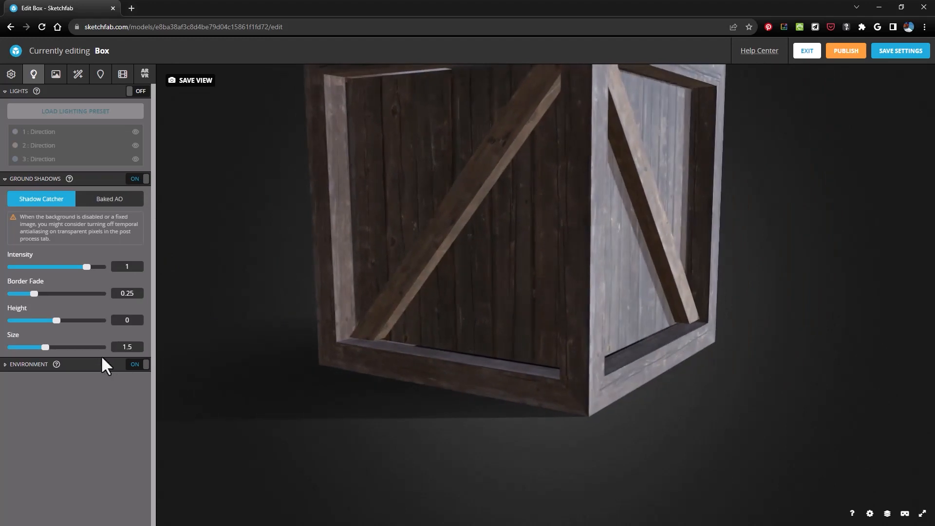
drag(580, 337, 503, 349)
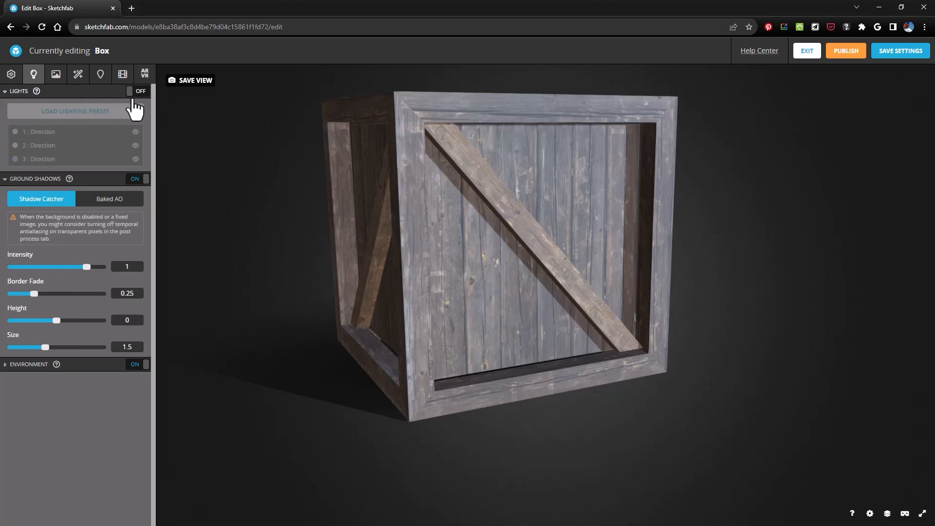
- Try the directional lights on the crate, toggling lights 1 and 2 individually, and leave the lights off
click(137, 92)
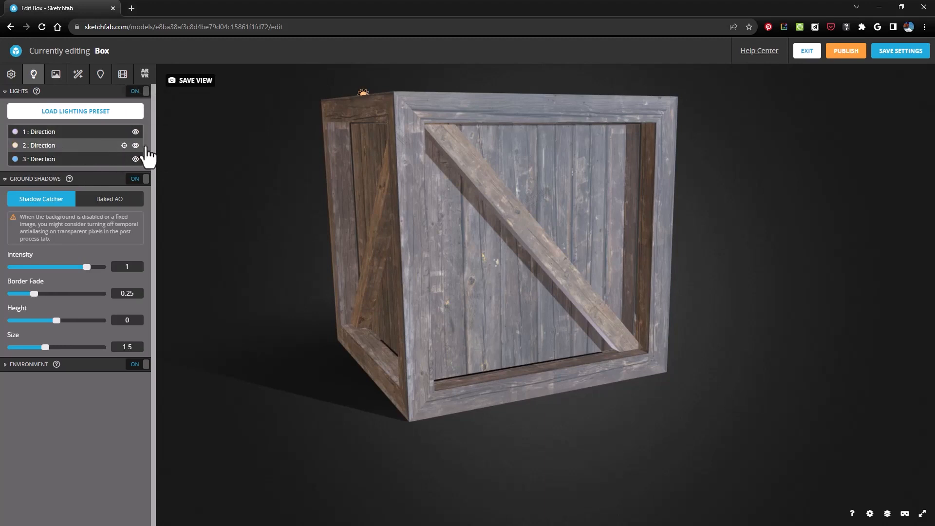
click(135, 146)
click(136, 145)
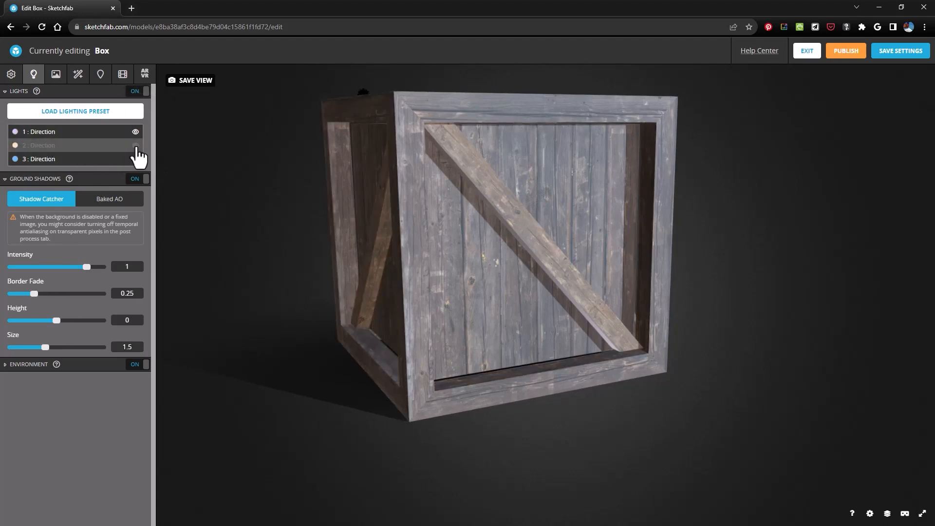
click(135, 132)
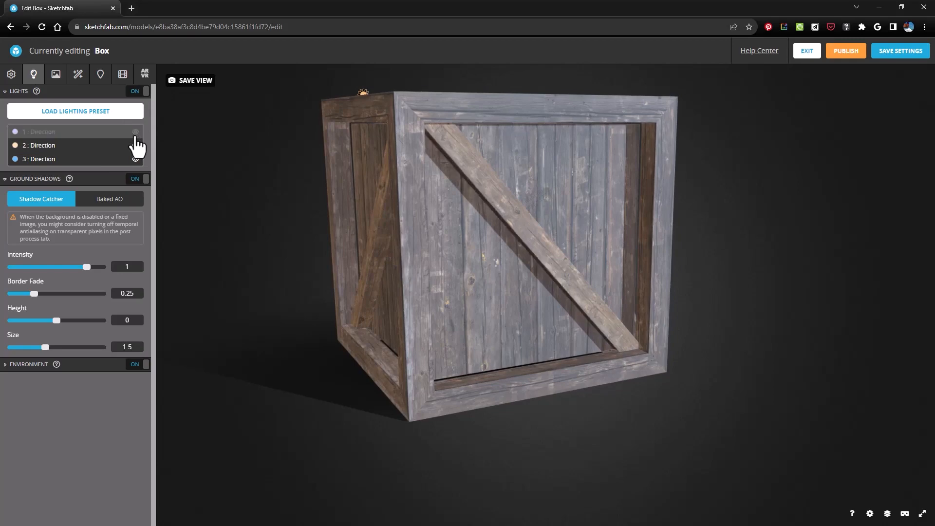
click(136, 132)
click(137, 94)
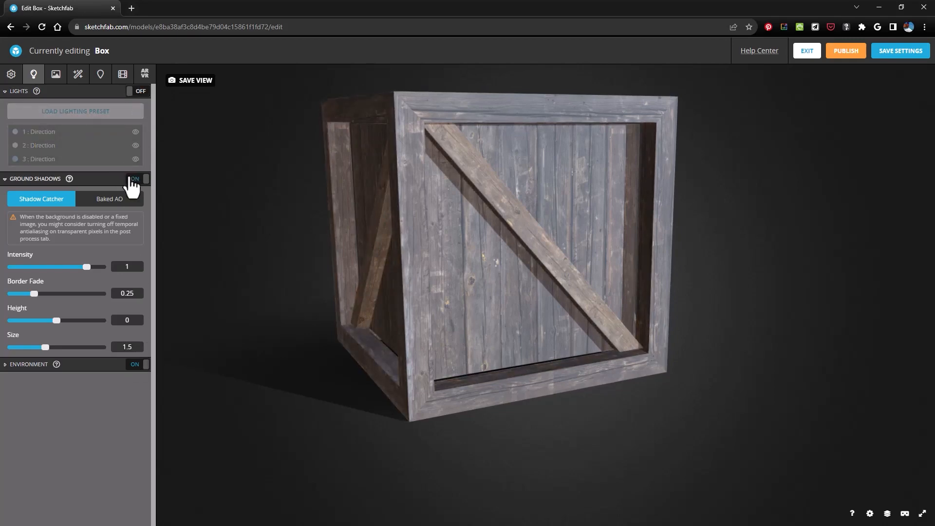
click(141, 93)
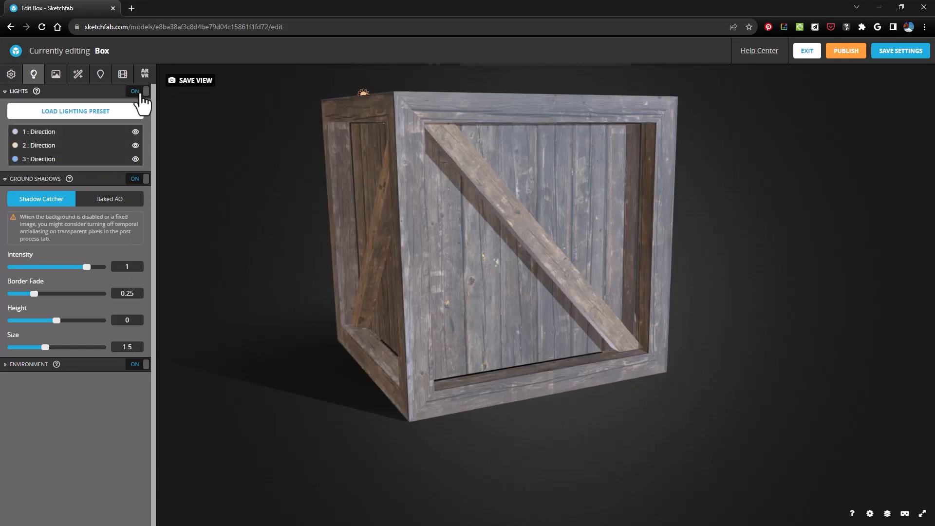
click(140, 92)
- Set the Crate01 material's Specular F0 to 0 and its Roughness to 1
click(56, 74)
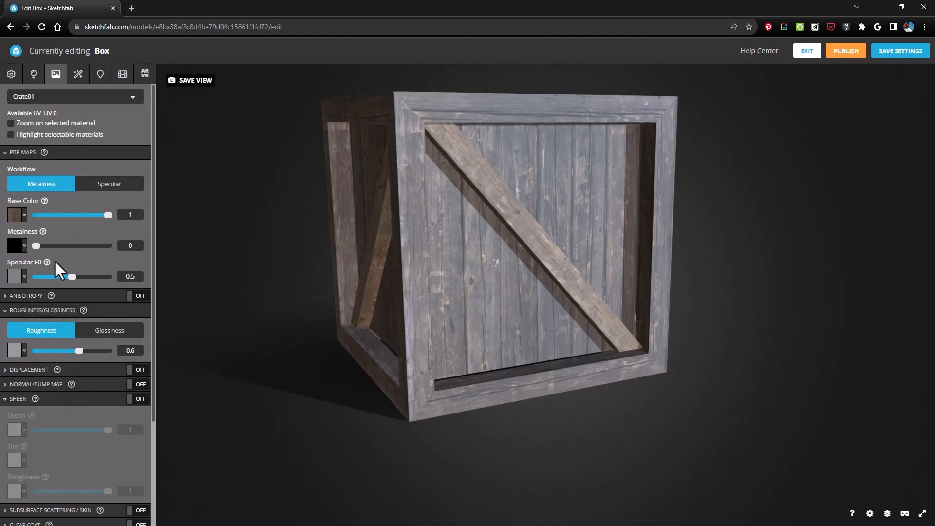
drag(445, 215, 427, 237)
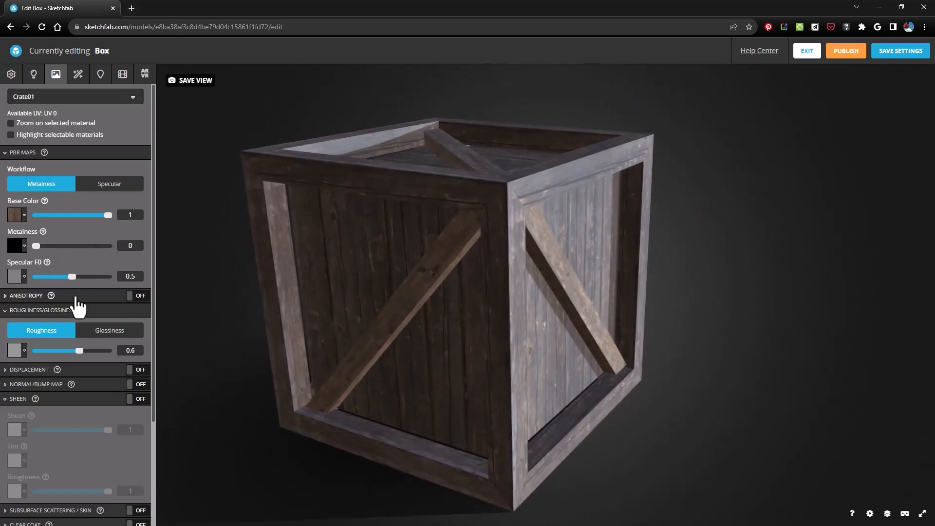
drag(69, 278, 34, 278)
drag(80, 351, 117, 352)
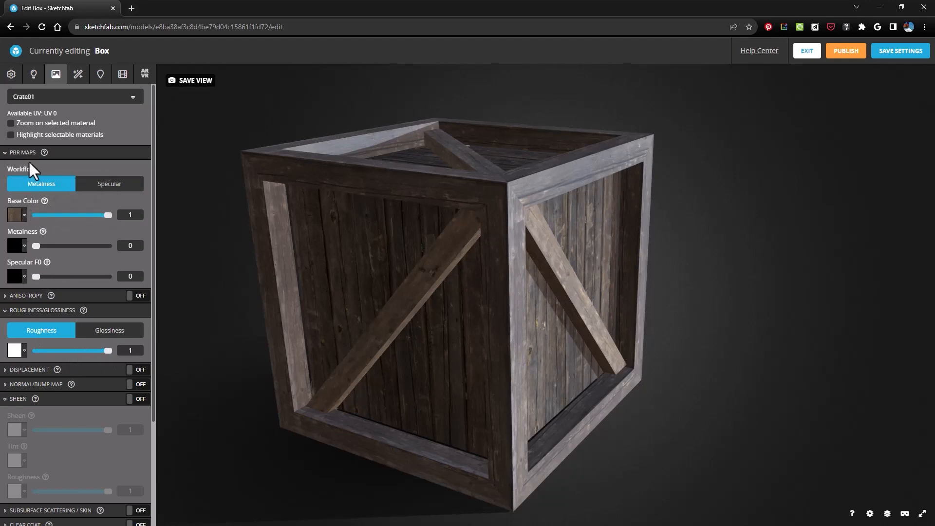
- Set the Crate02 frame material's Specular F0 to 0 and its Roughness to 1
click(57, 100)
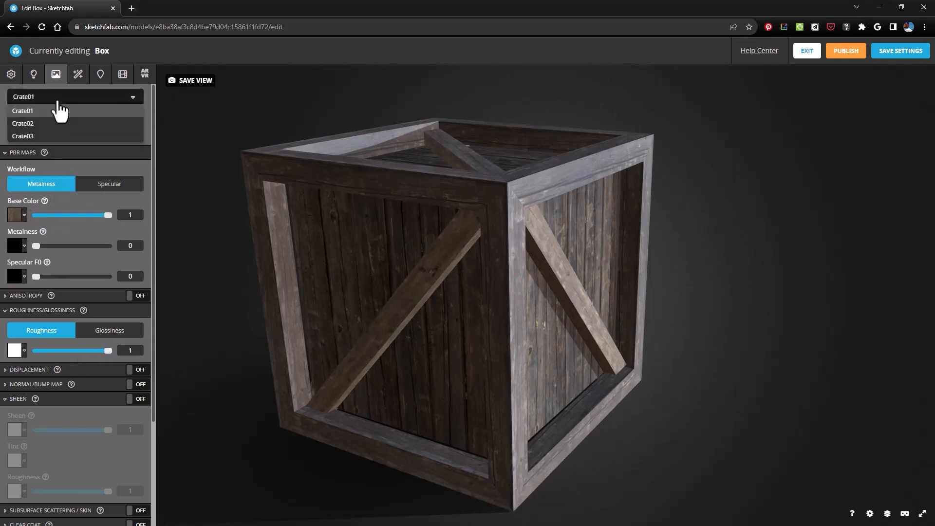
click(46, 125)
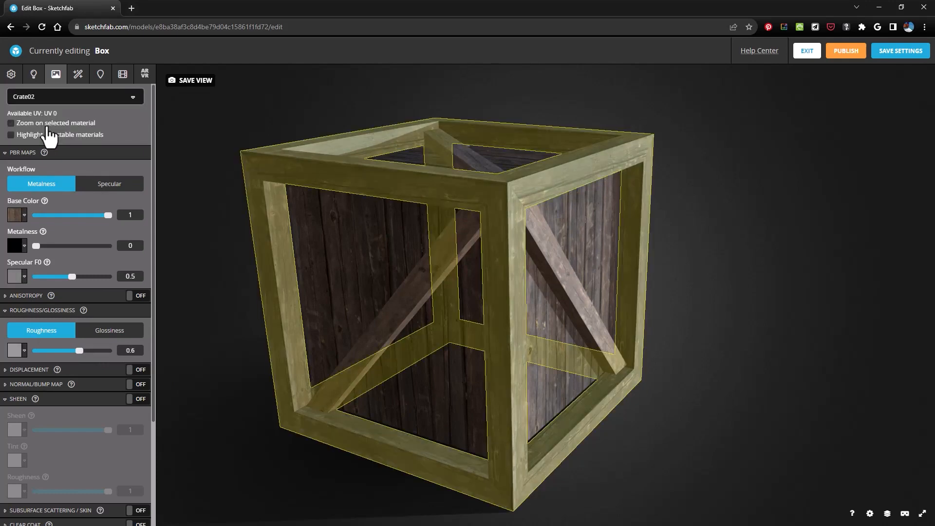
drag(72, 276, 35, 276)
drag(78, 350, 111, 352)
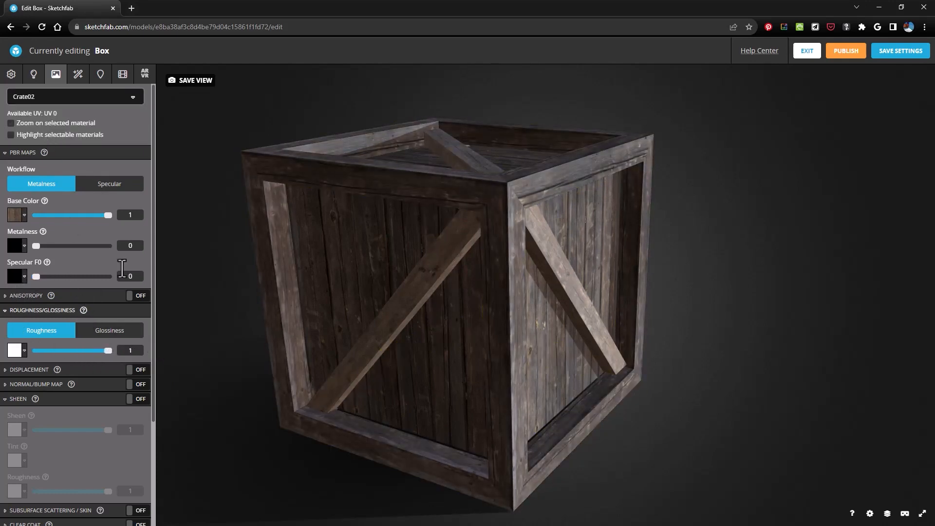
- Set the Crate03 diagonal brace material's Roughness to 1 and its Specular F0 to 0
click(71, 101)
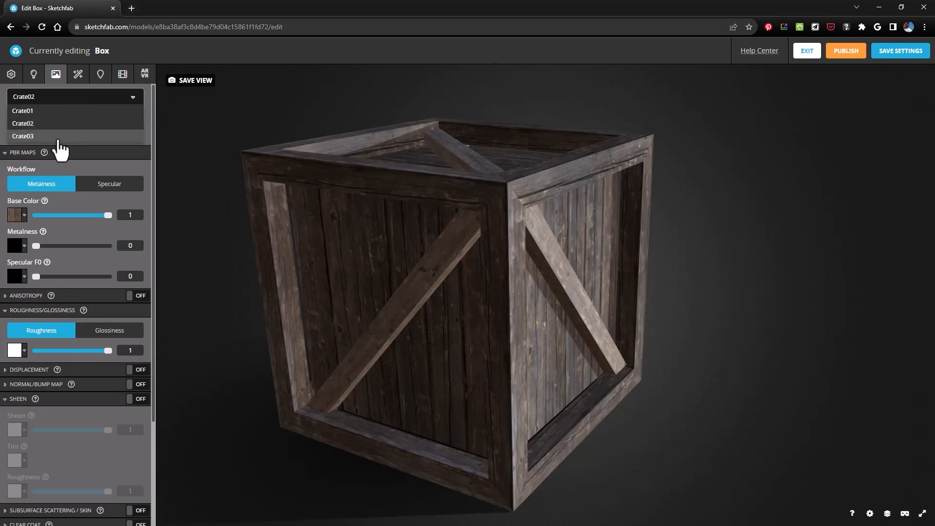
click(59, 140)
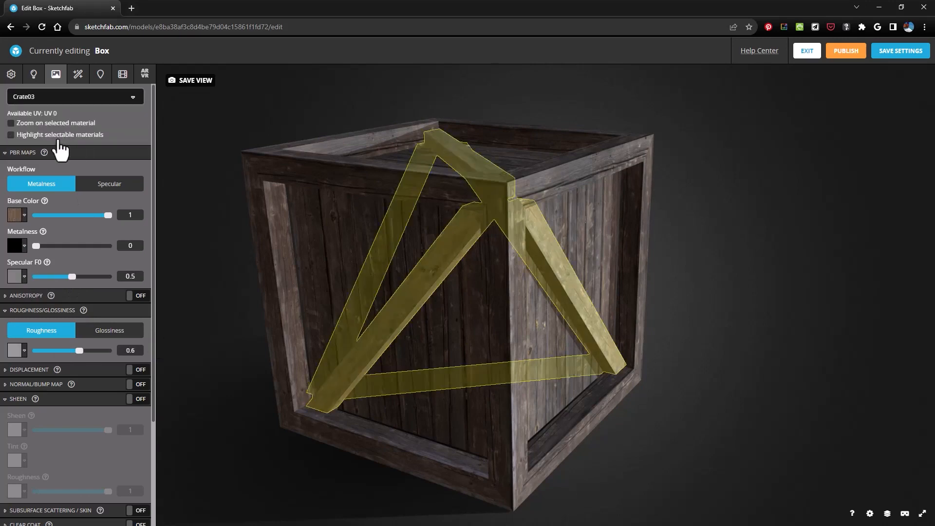
click(78, 350)
drag(79, 351, 111, 351)
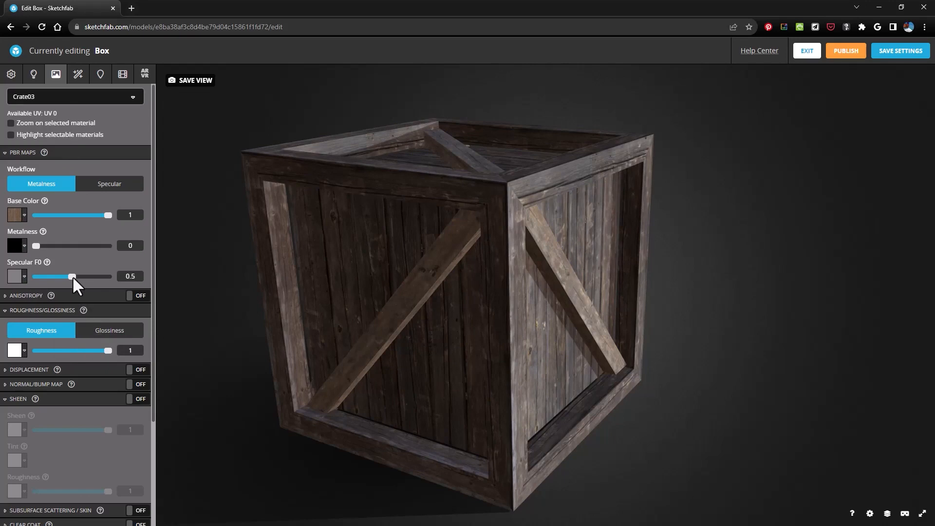
drag(73, 277, 8, 287)
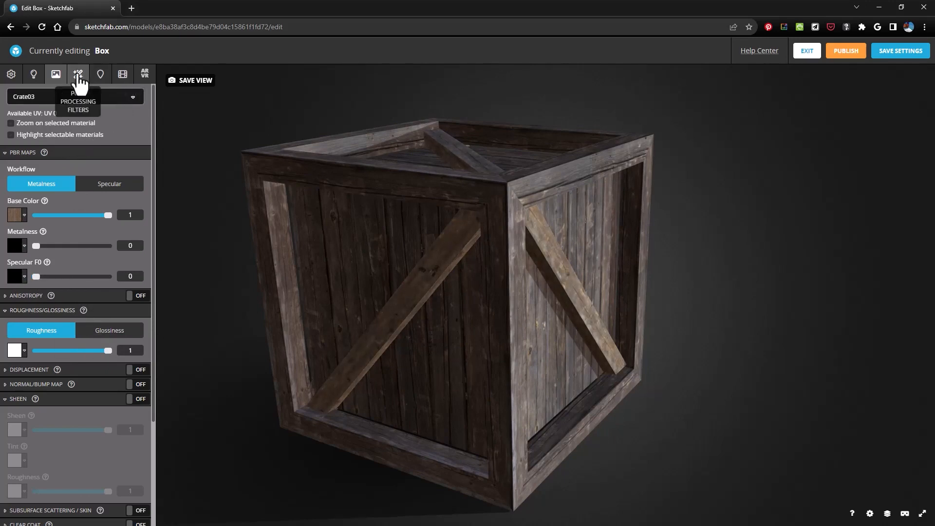
- Try the Vignette post-processing filter with a changed amount, and turn it back off
click(78, 74)
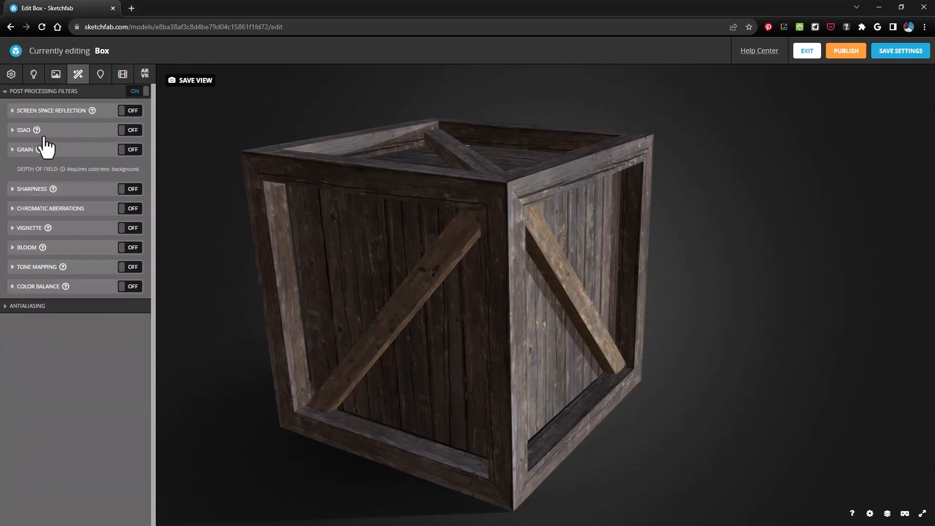
click(127, 153)
click(130, 228)
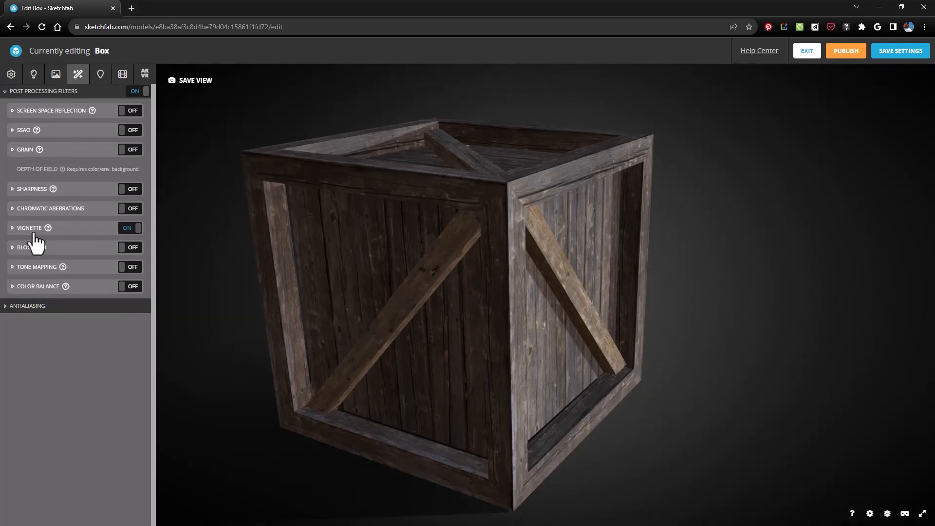
click(12, 228)
drag(53, 253, 29, 254)
click(129, 228)
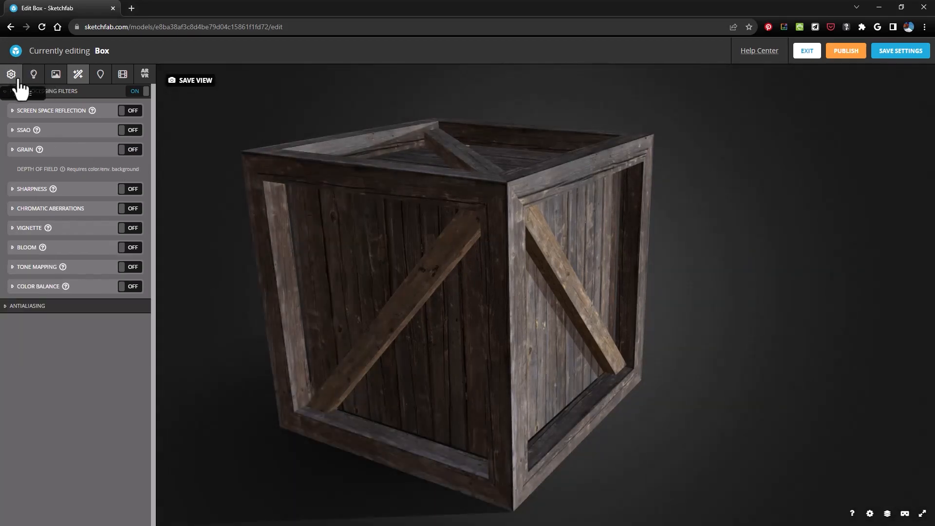
- Save the 3D settings, exit to the model's properties page, and preview the crate there from another angle
click(16, 79)
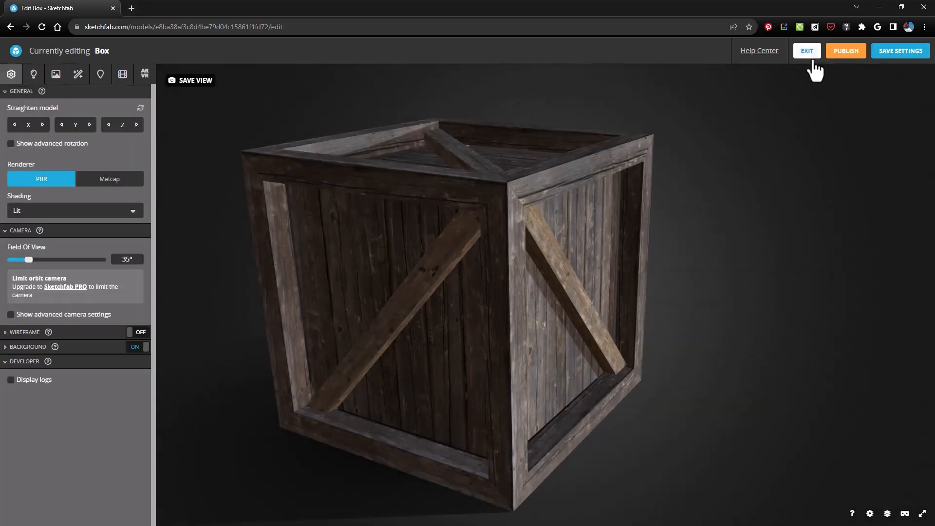
click(901, 51)
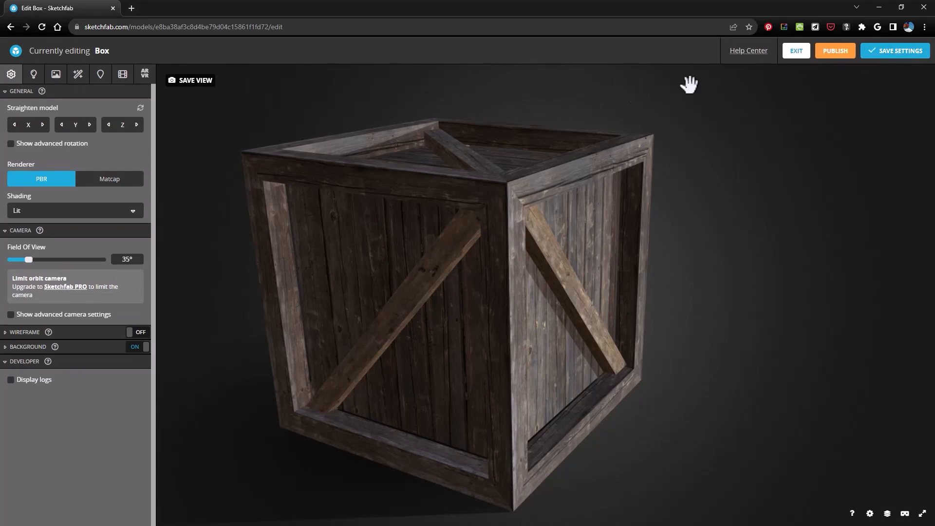
click(807, 51)
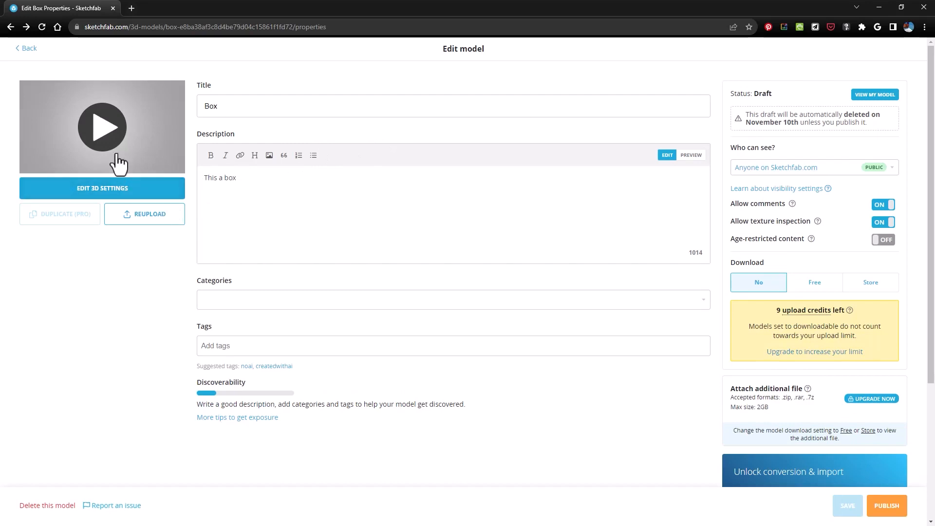
click(111, 143)
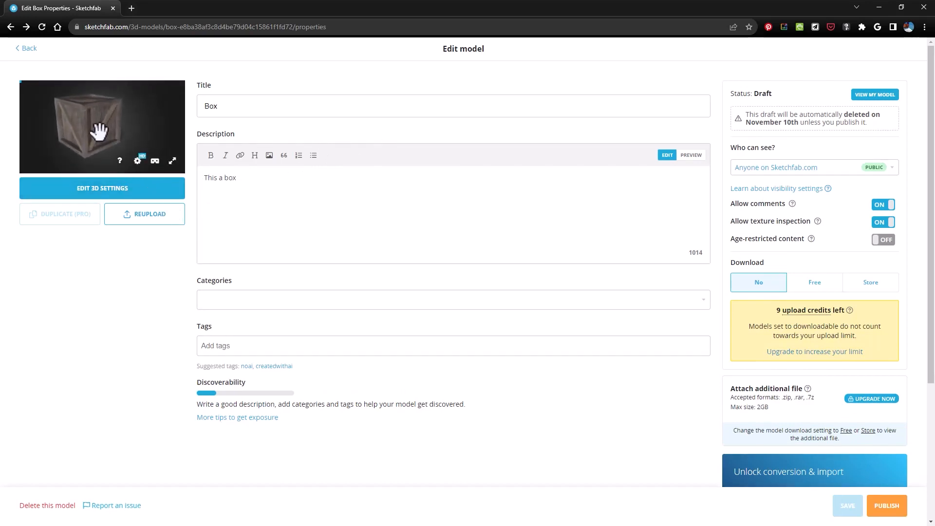
drag(98, 131, 127, 133)
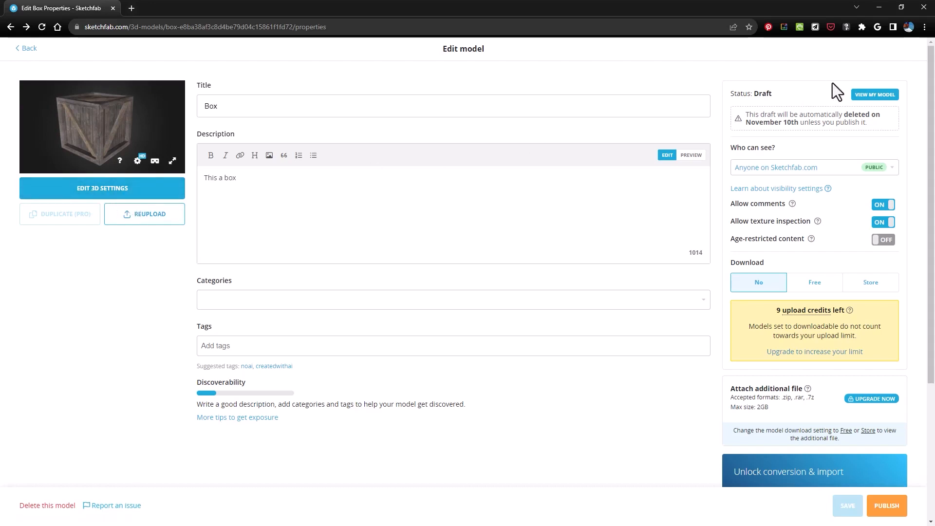
- Publish the Box model and save a corner-on view as its thumbnail and initial camera view
click(892, 508)
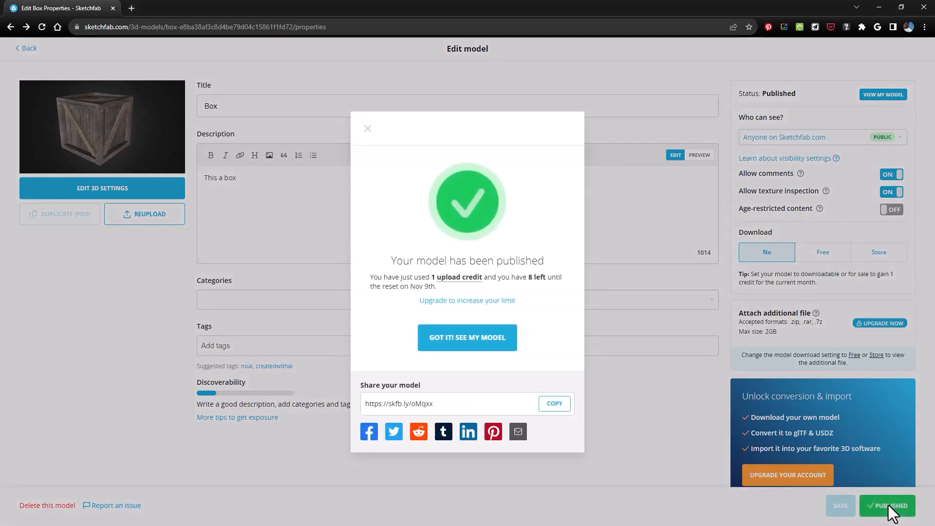
click(463, 344)
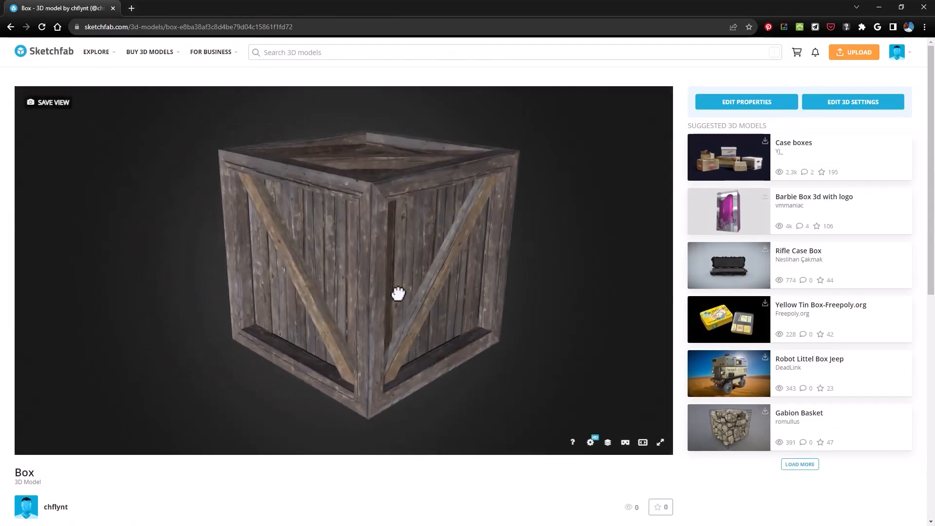
drag(582, 317, 569, 319)
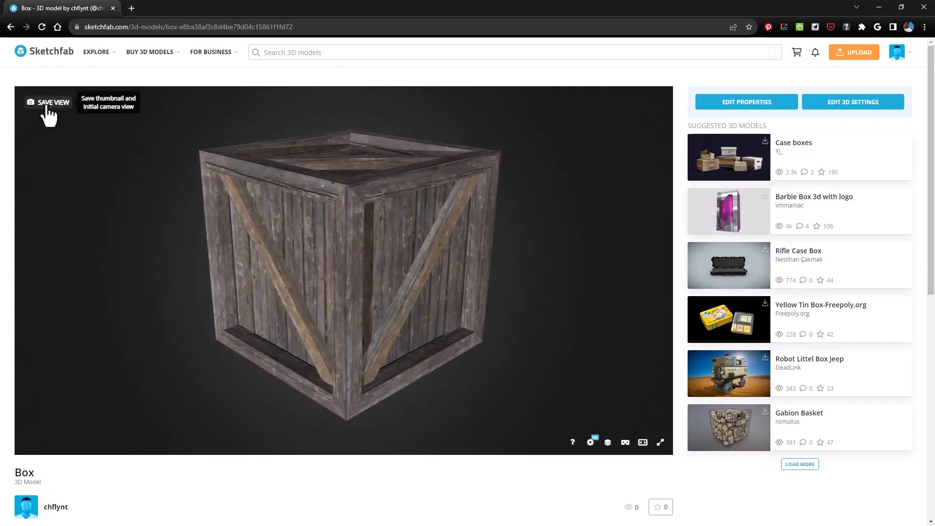
click(48, 103)
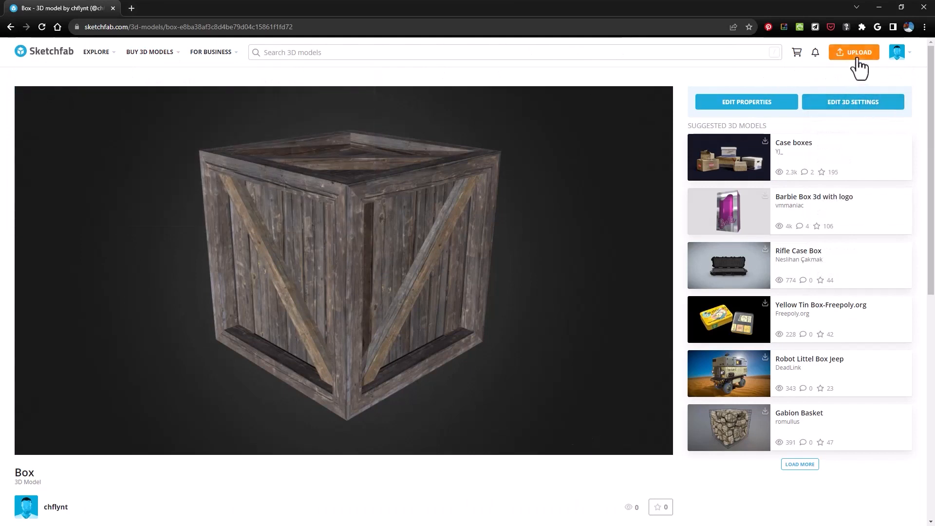
- Open the published Box model from the account's model list and copy its page URL
mouse_move(899, 56)
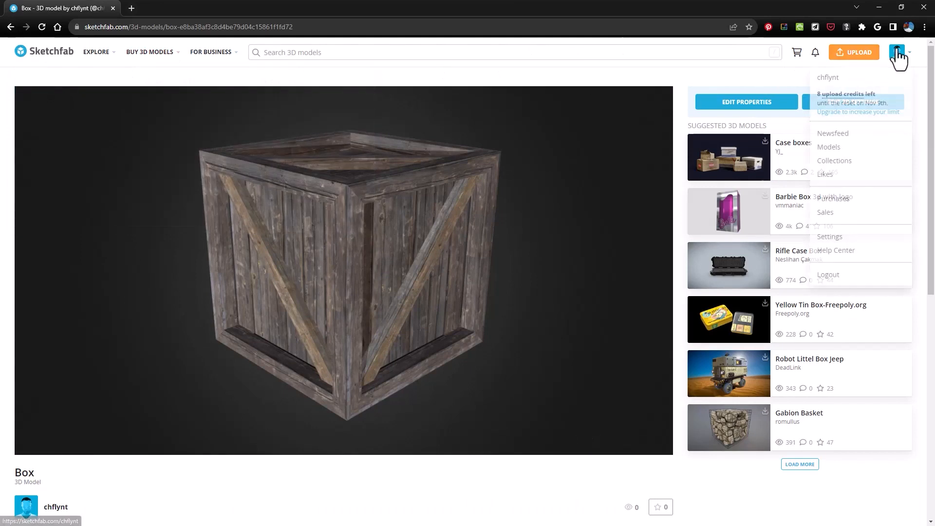
click(844, 150)
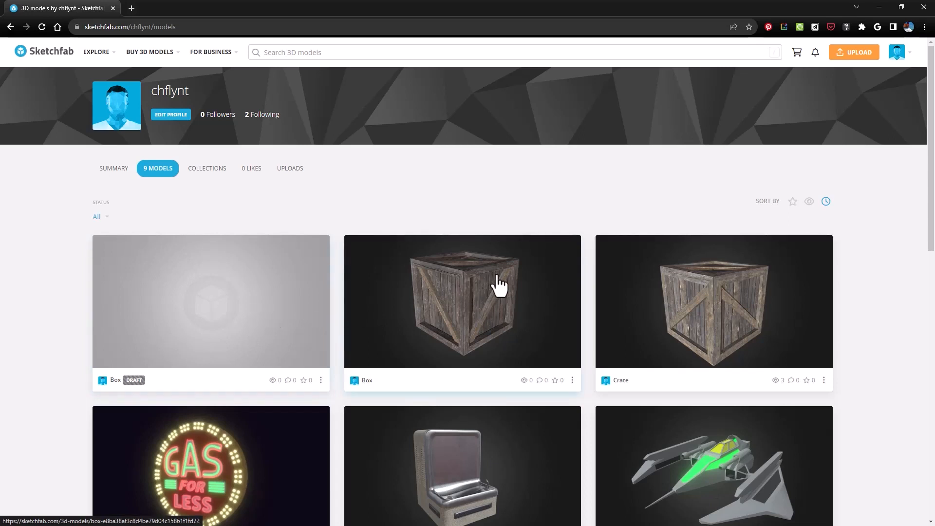
click(211, 308)
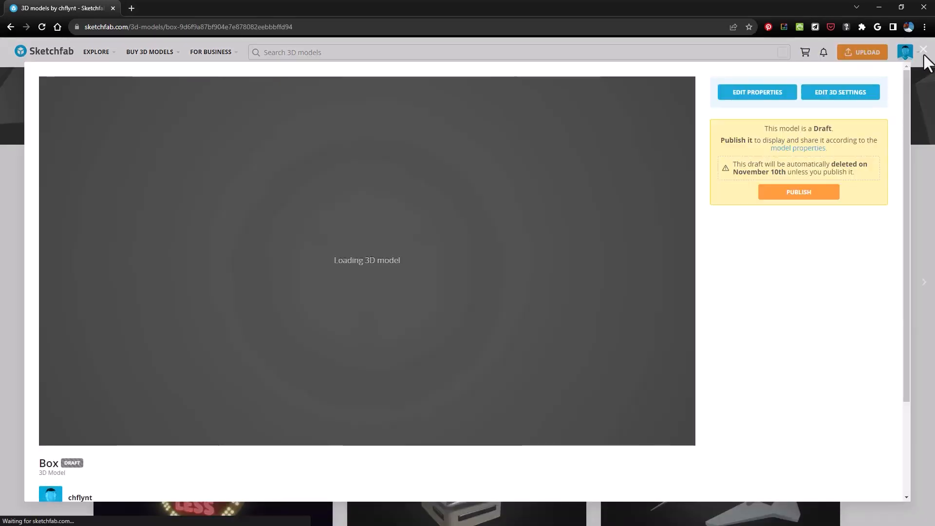
click(923, 51)
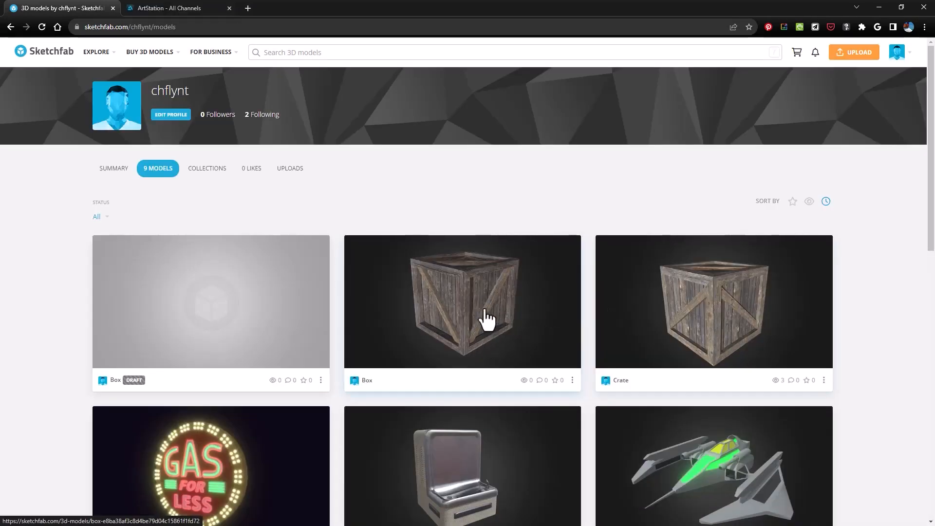
click(479, 319)
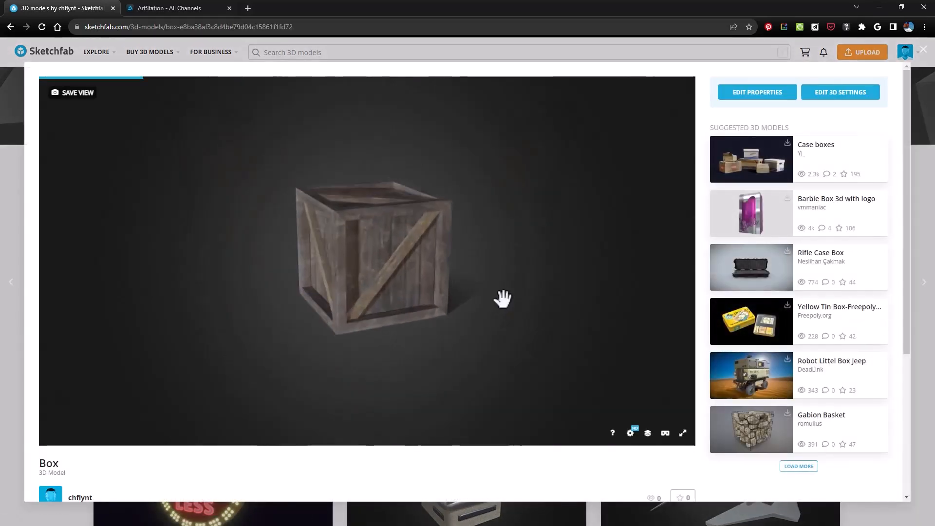
click(222, 27)
key(ctrl+c)
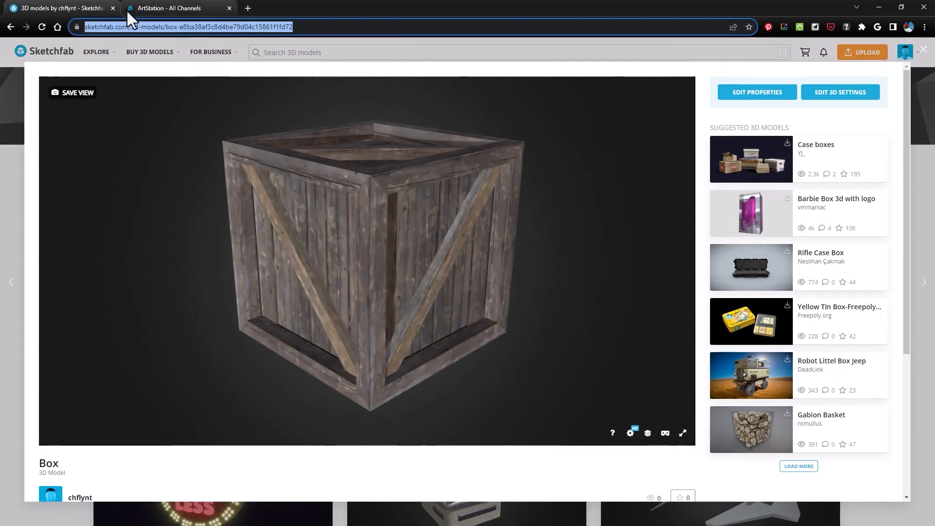
- Switch to ArtStation and open the Simple Crate project for editing from the portfolio manager
click(171, 8)
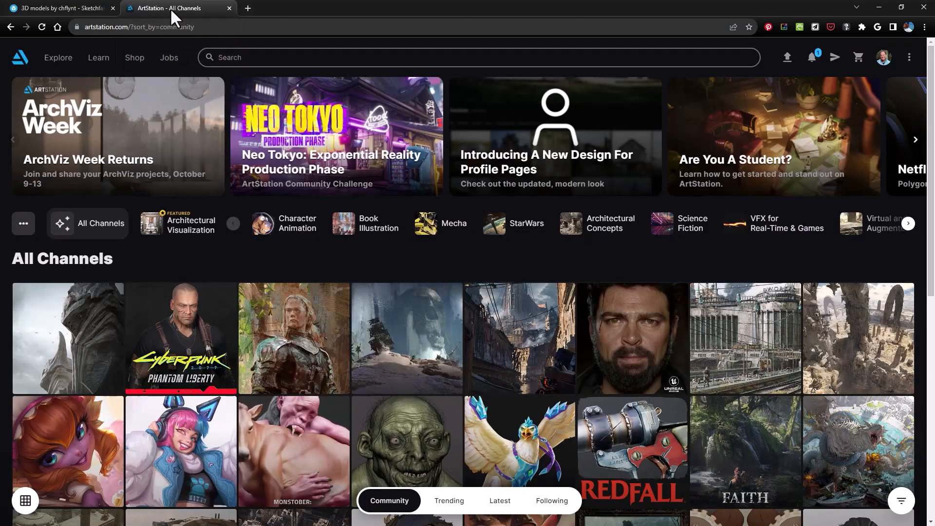
click(883, 57)
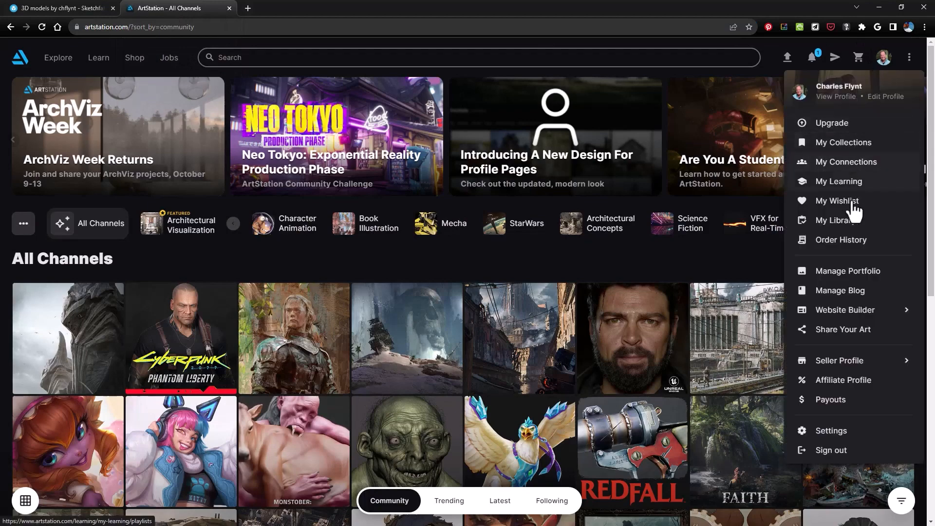
click(851, 274)
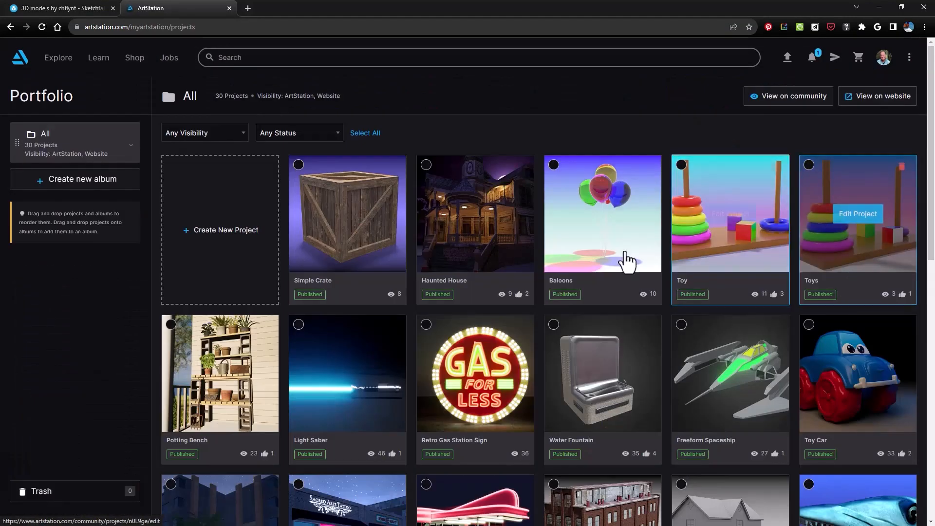
mouse_move(359, 248)
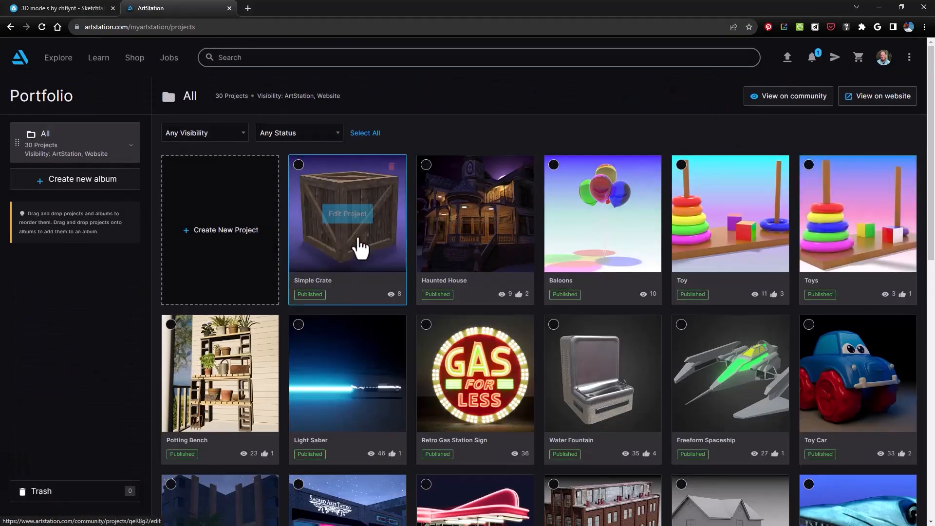
click(347, 218)
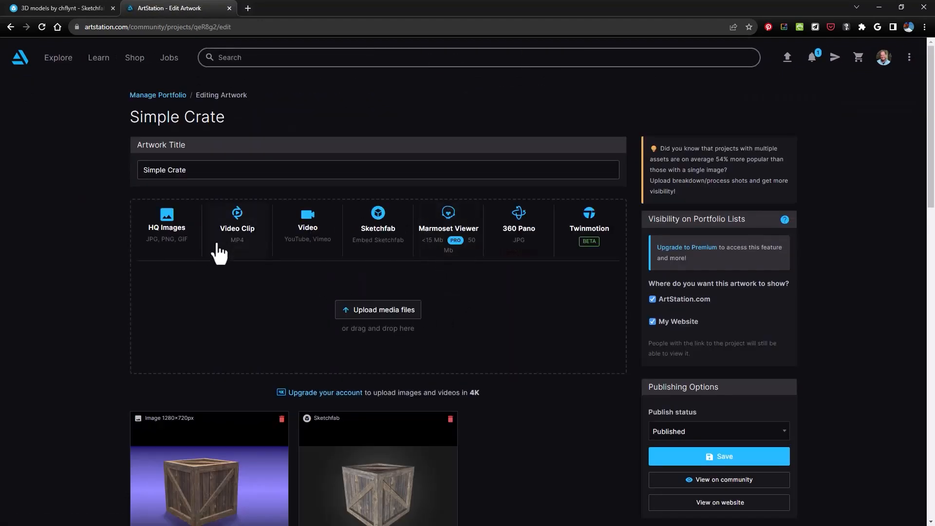
- Embed the Sketchfab Box model in the Simple Crate project using the copied page URL, with the caption Box
click(381, 245)
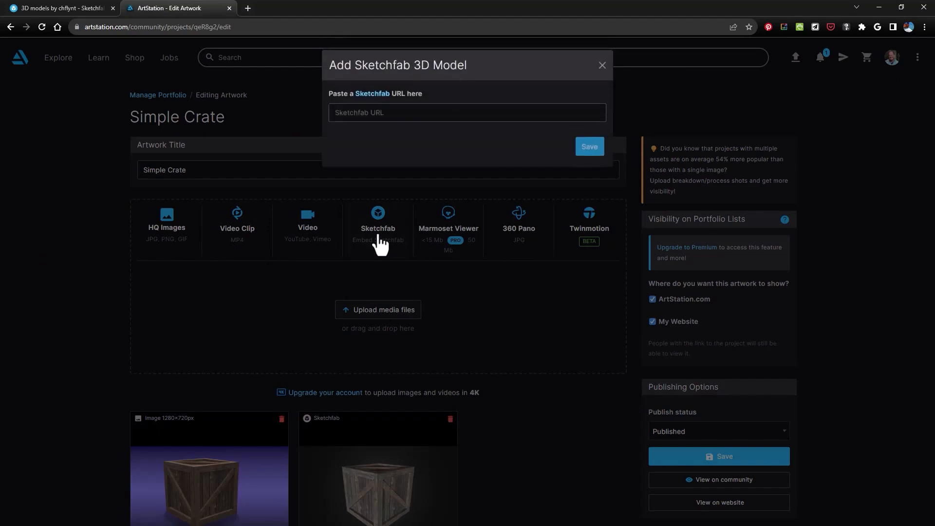
key(ctrl+v)
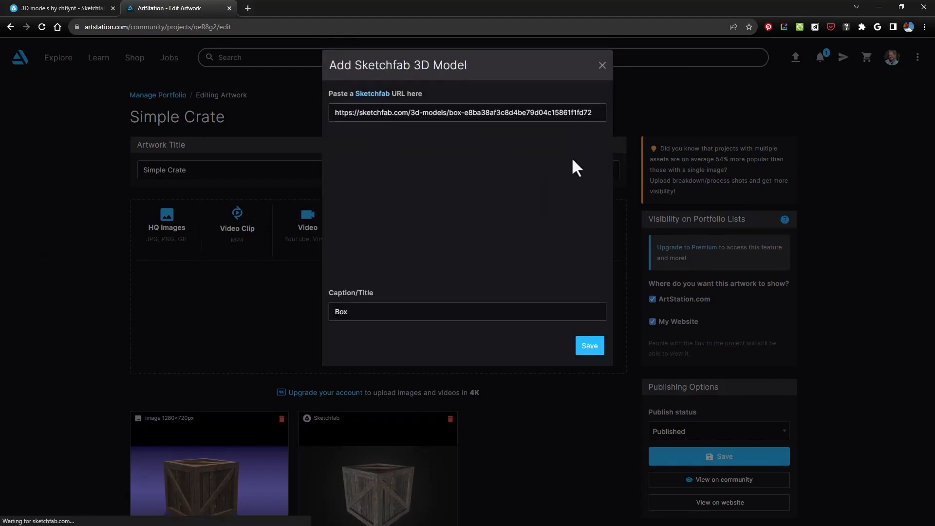
click(587, 347)
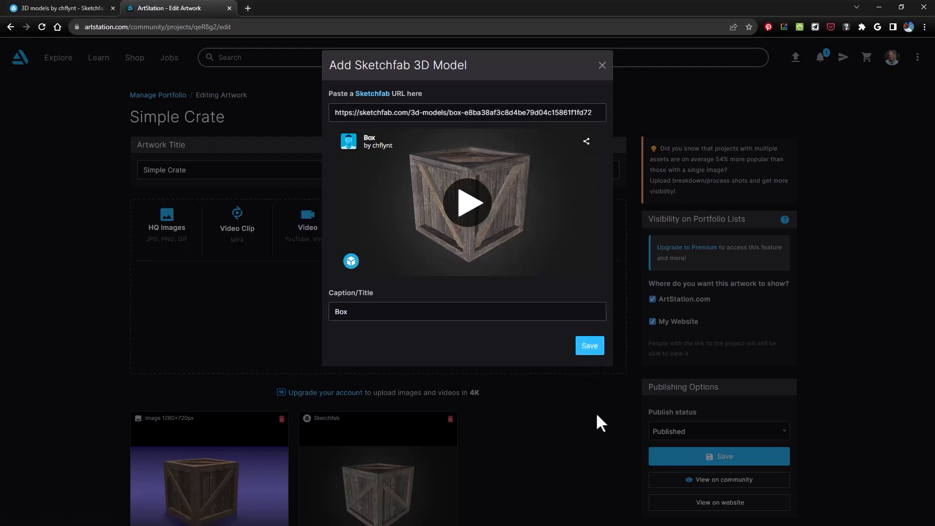
- Check the project's media items, save the project as published, and dismiss the social media sharing prompt
scroll(580, 407, down, 5)
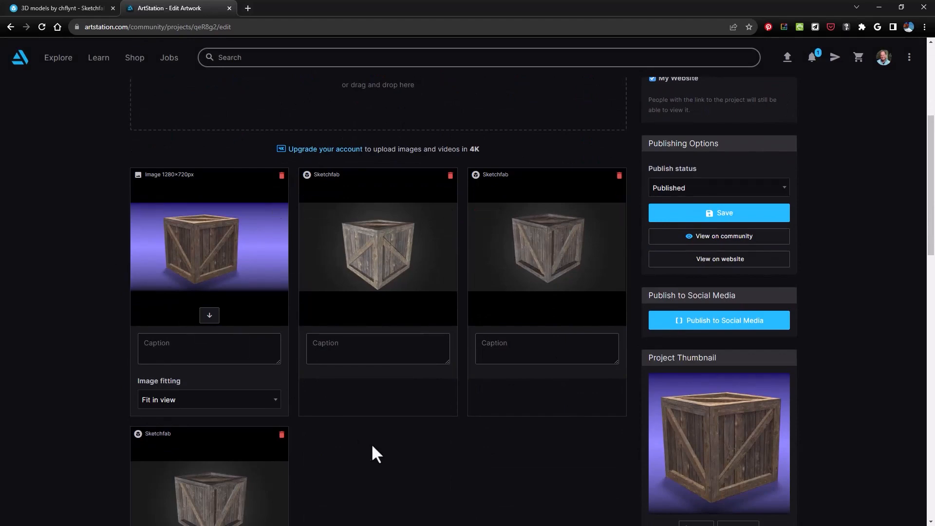
scroll(372, 443, down, 4)
scroll(375, 426, up, 9)
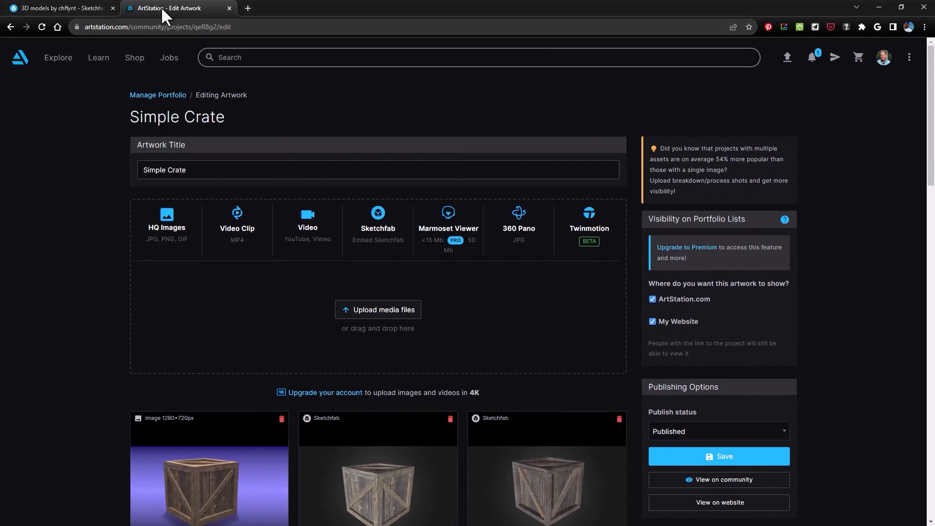
scroll(86, 257, down, 7)
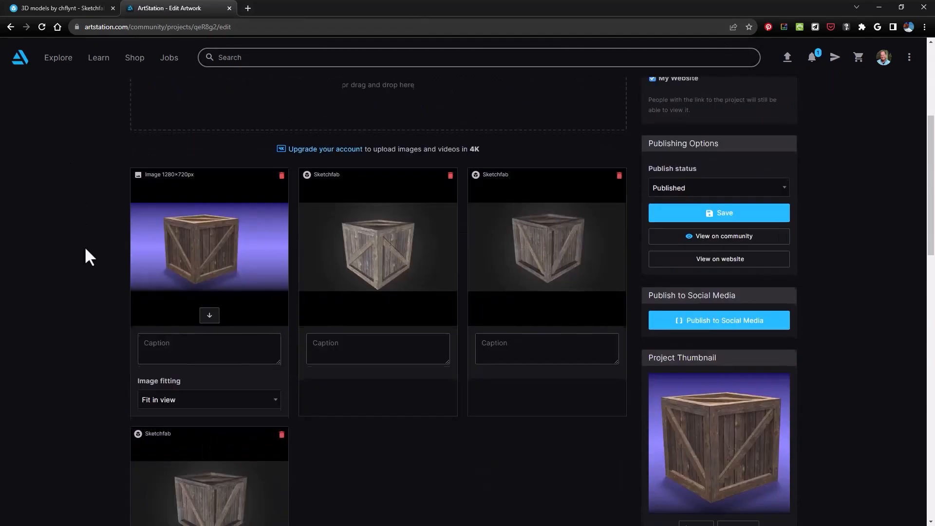
click(721, 117)
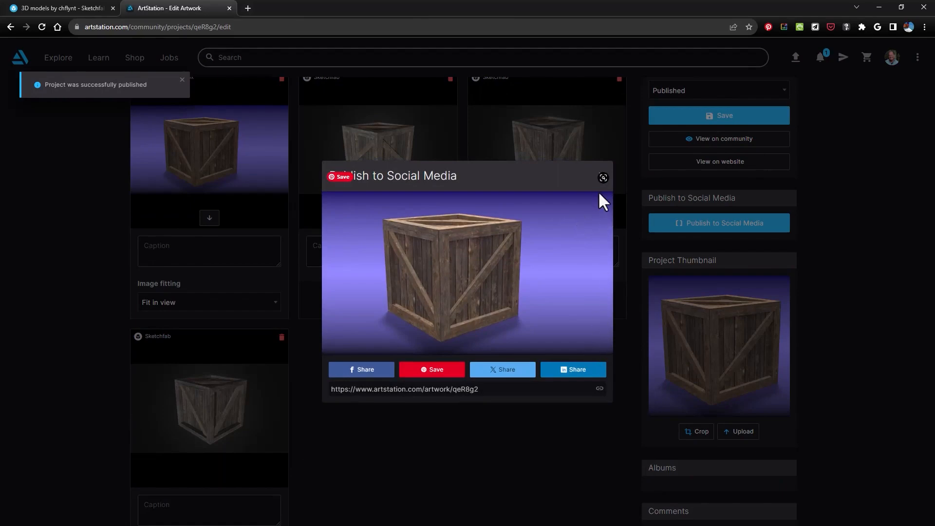
click(561, 417)
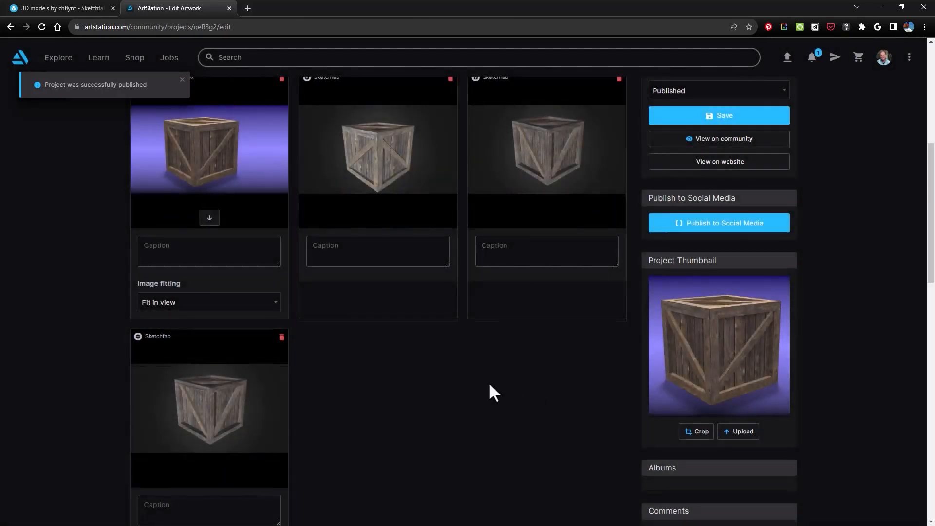
- Go to the account's public profile and open the Simple Crate artwork from its portfolio
scroll(491, 390, up, 7)
click(903, 58)
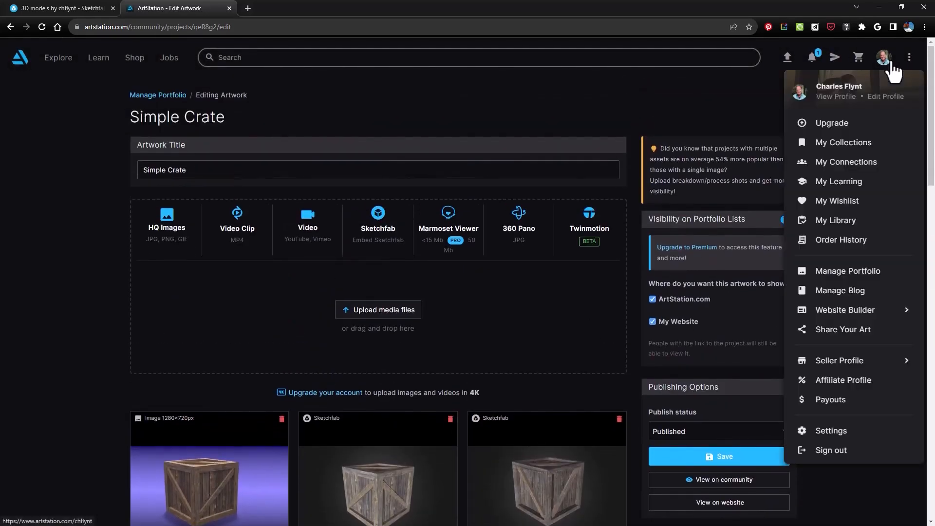
click(839, 98)
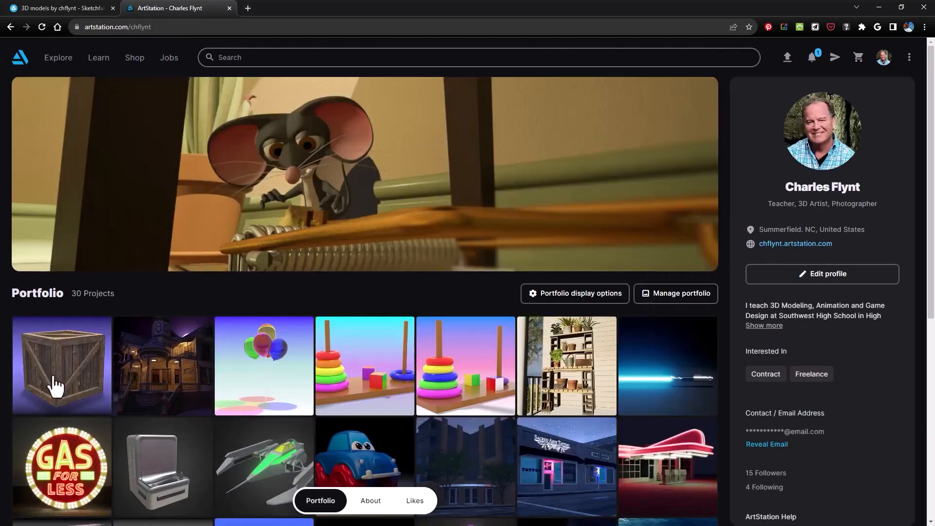
click(55, 384)
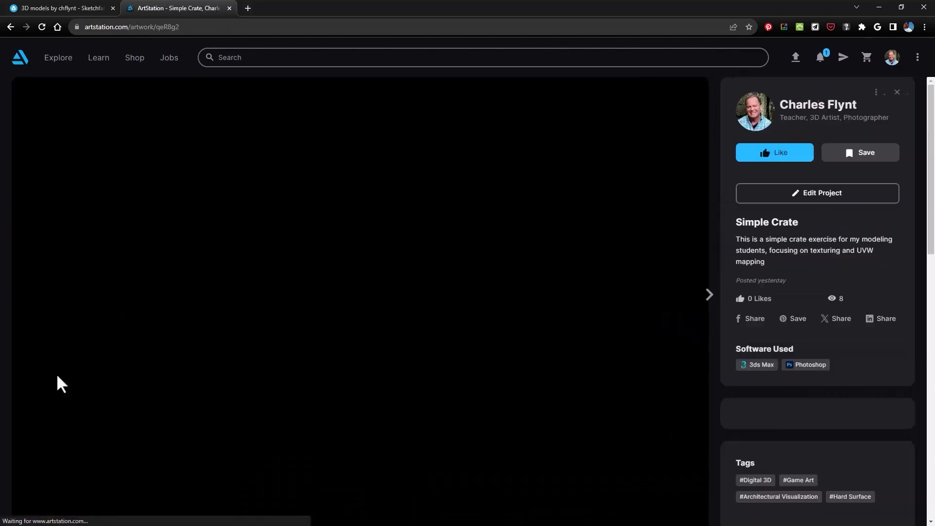
- Start the embedded Crate 3D viewer on the artwork page and inspect the crate from a different angle
scroll(354, 297, down, 5)
scroll(354, 292, down, 5)
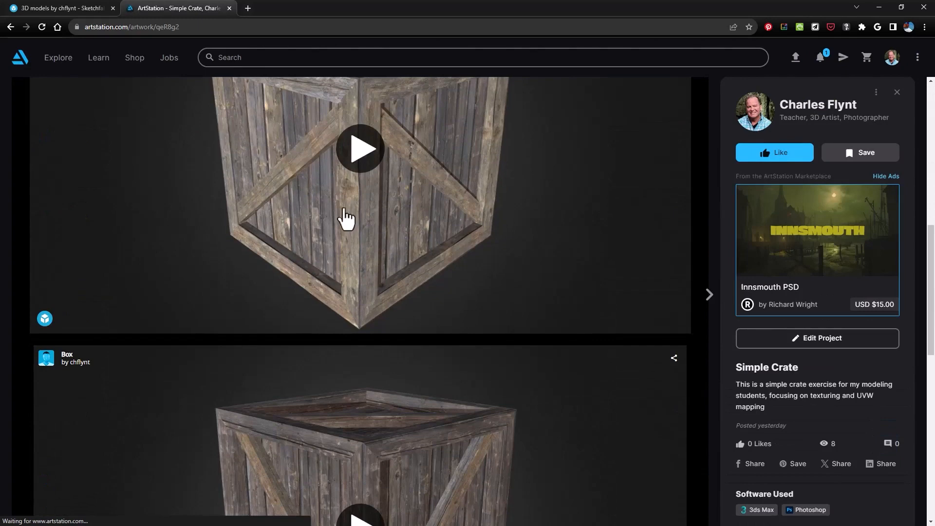
click(359, 147)
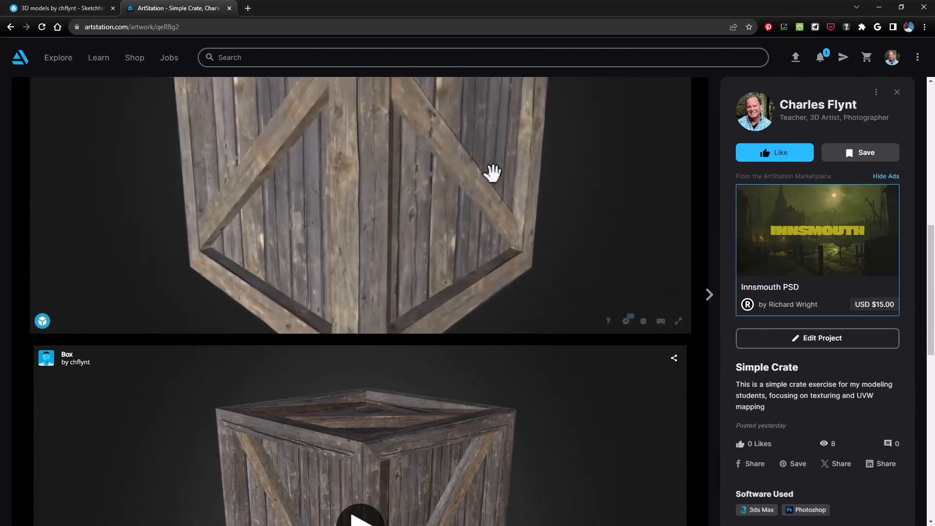
scroll(699, 211, up, 2)
scroll(701, 211, up, 2)
mouse_move(372, 368)
mouse_down()
mouse_move(440, 367)
mouse_move(340, 359)
mouse_move(363, 376)
mouse_move(371, 368)
mouse_move(375, 385)
mouse_up()
scroll(509, 336, up, 3)
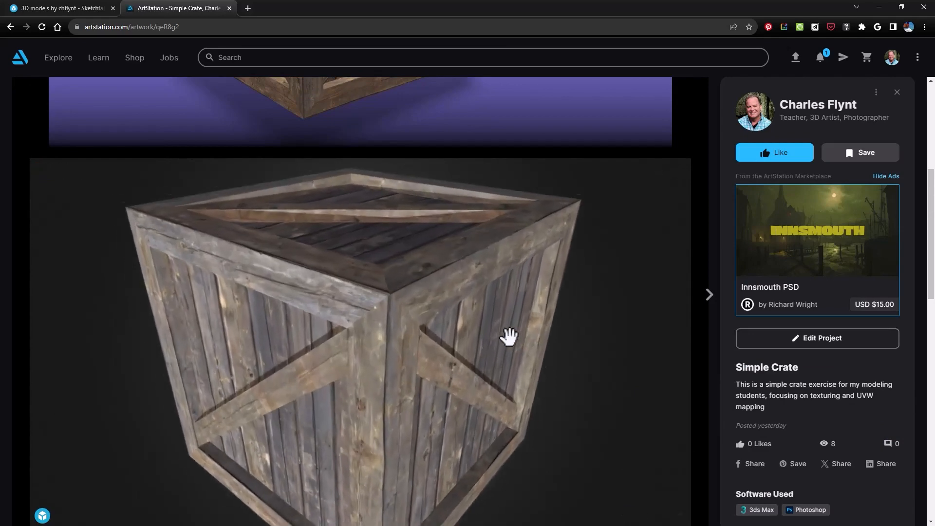
- Review the artwork page, comparing the rendered crate image with the interactive Crate model and rotating the model slightly
scroll(699, 226, up, 2)
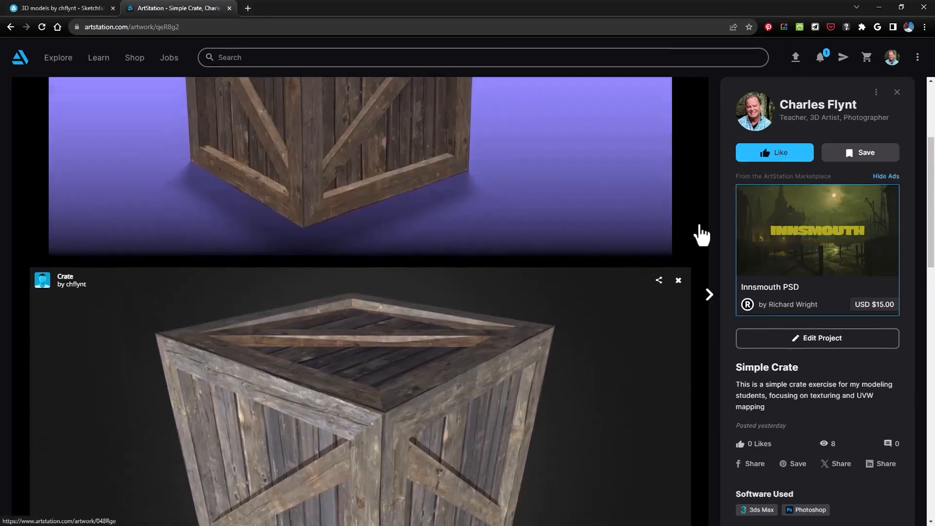
scroll(701, 236, up, 3)
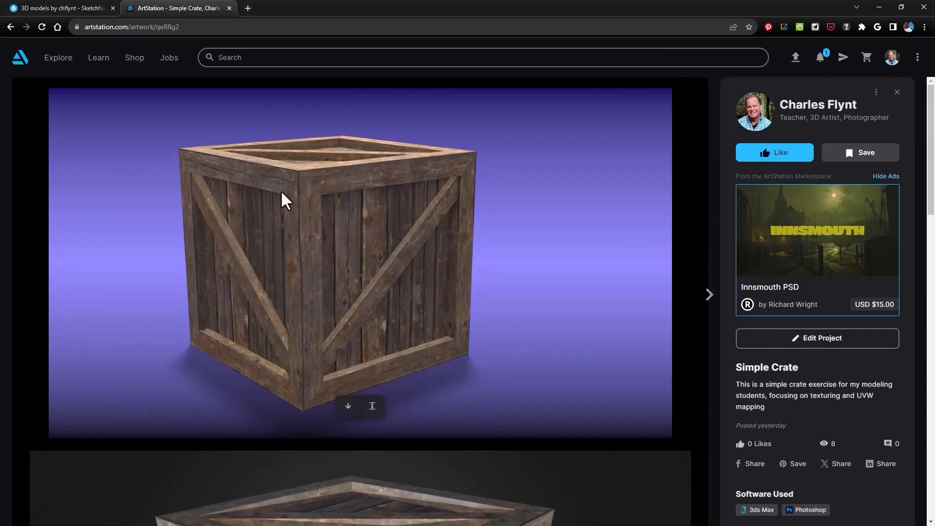
scroll(378, 284, down, 4)
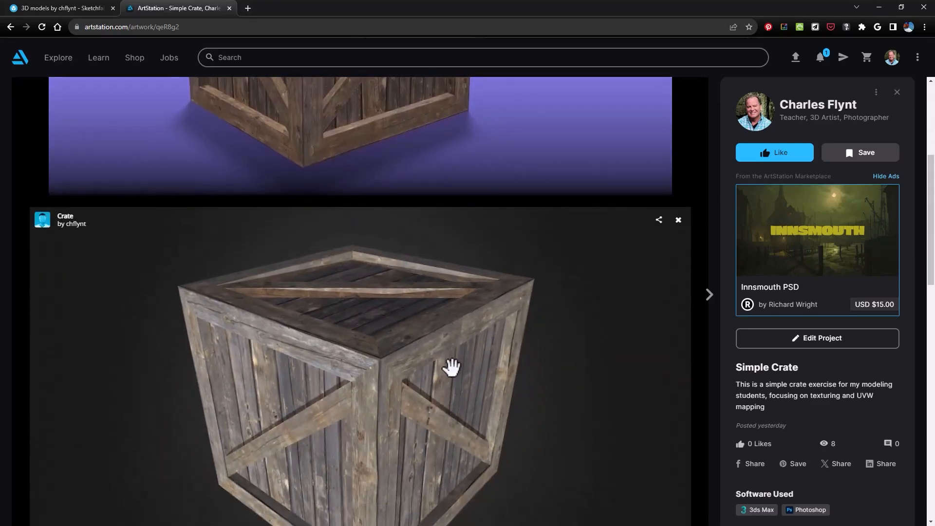
scroll(706, 294, up, 2)
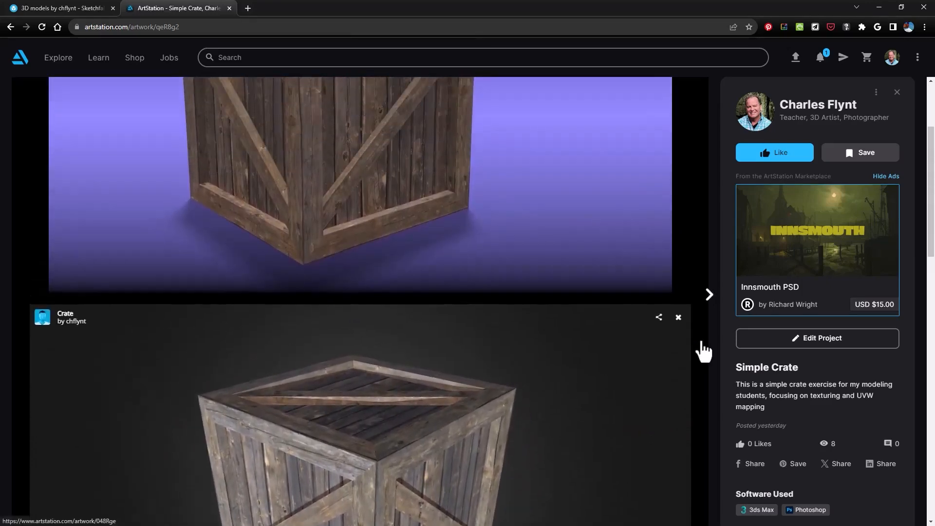
scroll(702, 312, down, 3)
mouse_move(367, 301)
mouse_down()
mouse_move(378, 278)
mouse_move(376, 300)
mouse_up()
scroll(721, 341, down, 4)
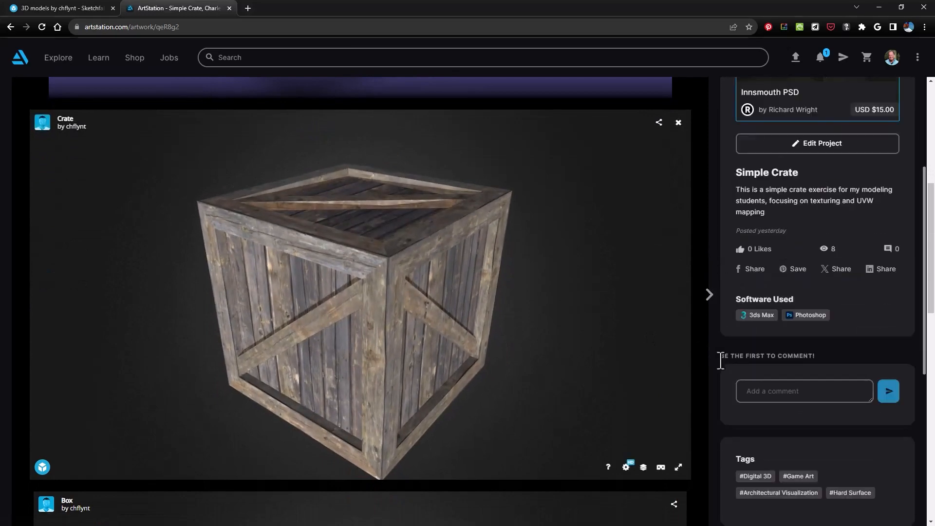
scroll(709, 389, up, 7)
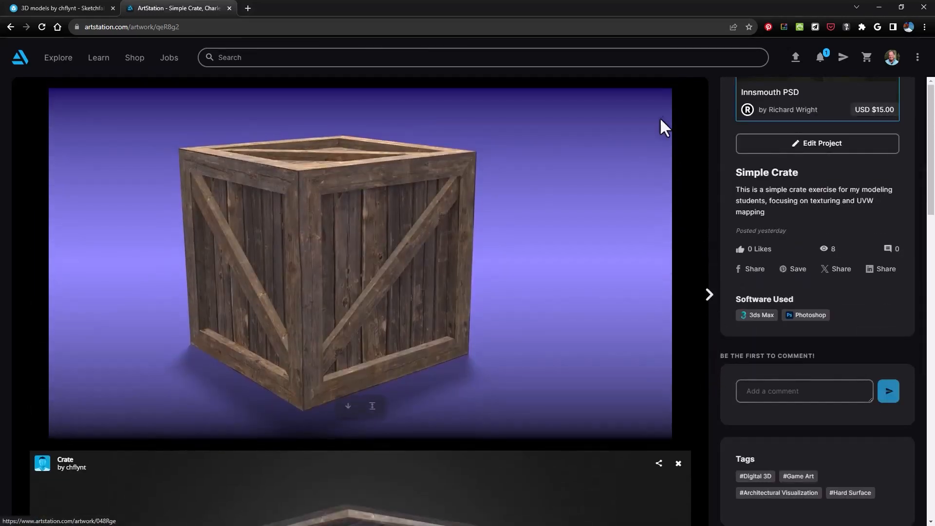